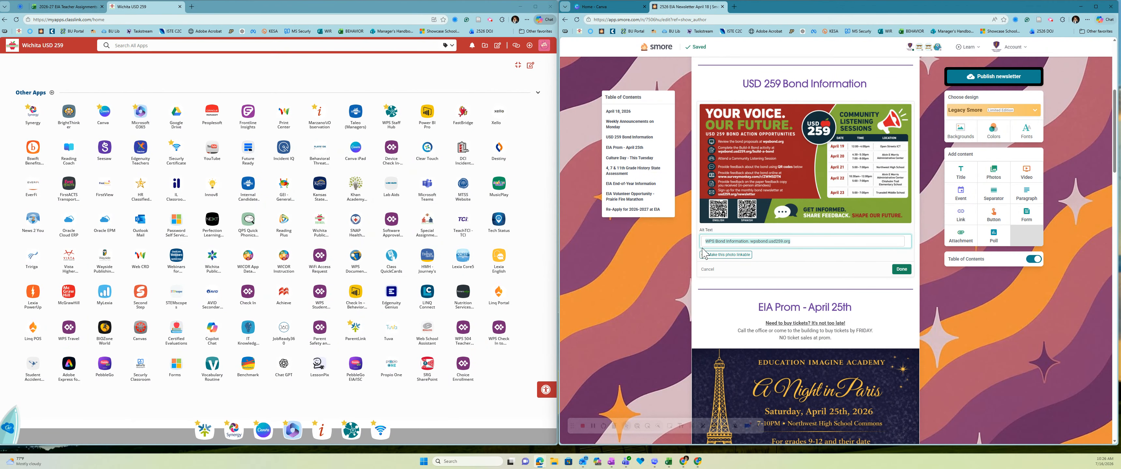
Step: Select the USD 259 Bond Information image's alt text and close its editing panel
{"action": "left_click_drag", "start_coordinate": [704, 242], "coordinate": [788, 245]}
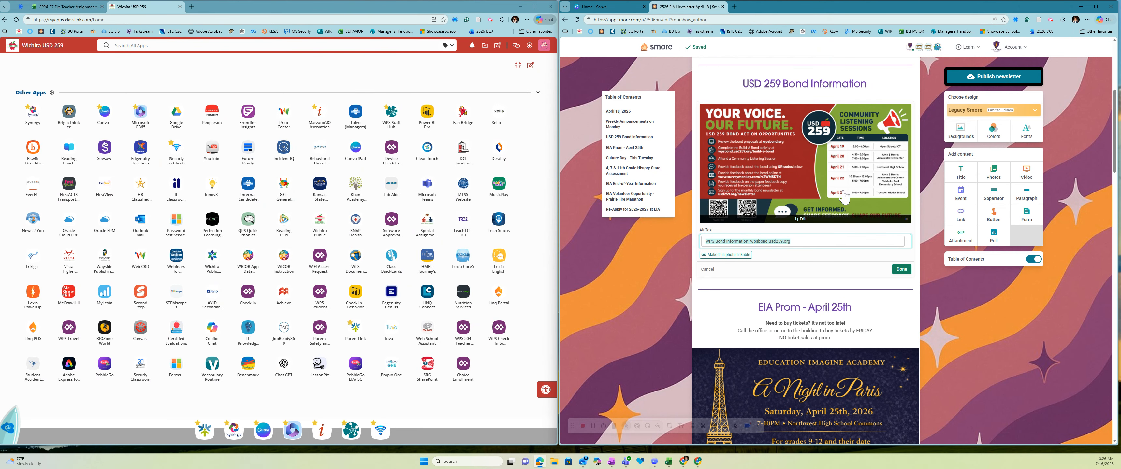
{"action": "left_click", "coordinate": [904, 269]}
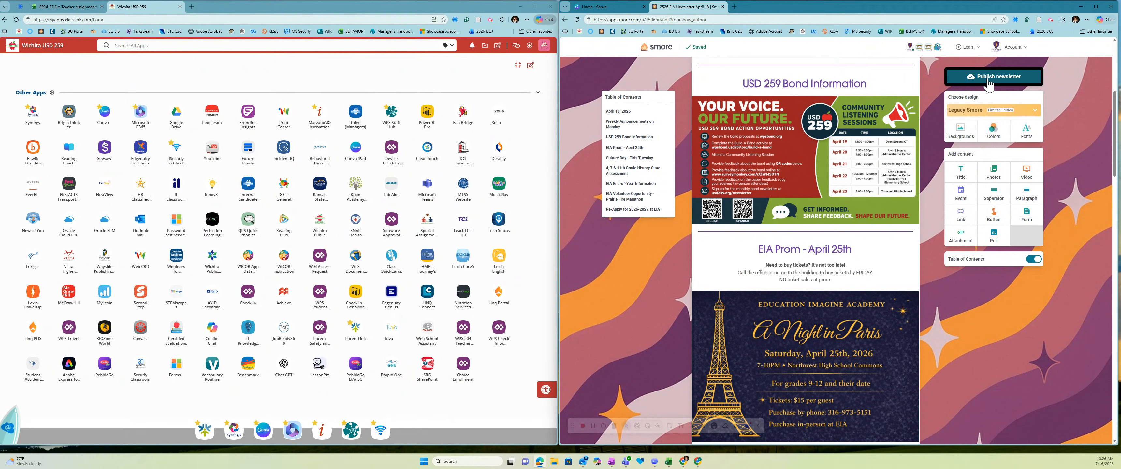
Step: Publish the Smore newsletter, copy its share link, and open the ParentLink Finalsite dashboard
{"action": "left_click", "coordinate": [995, 78]}
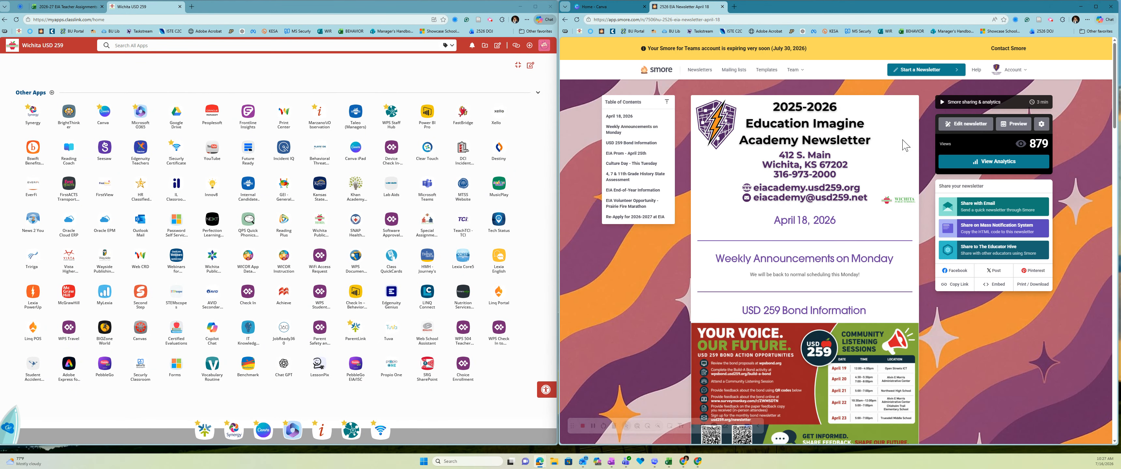
{"action": "left_click", "coordinate": [962, 287]}
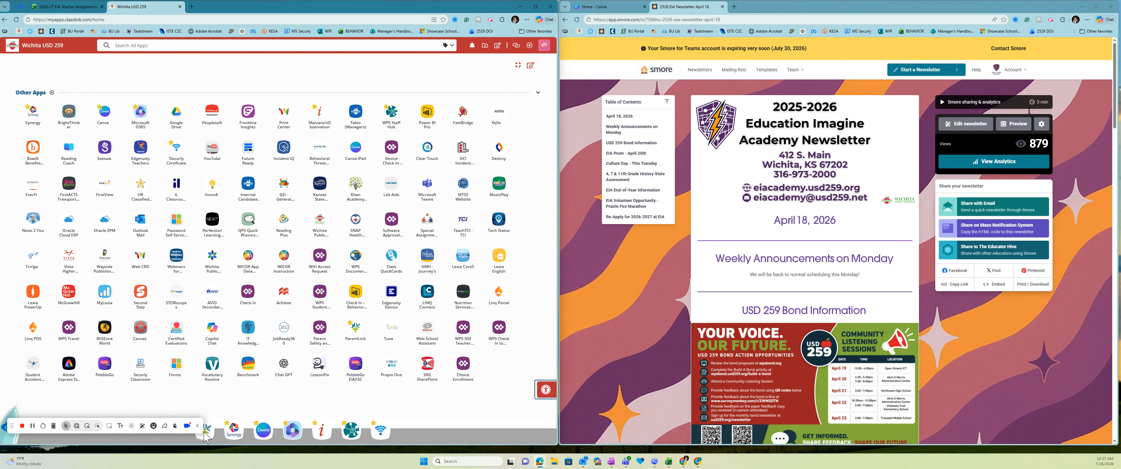
{"action": "left_click", "coordinate": [205, 432]}
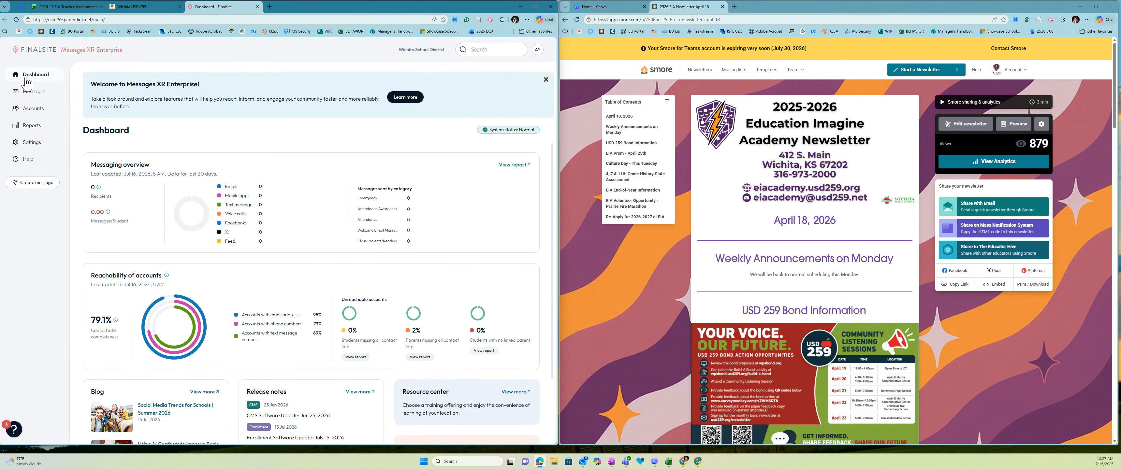
Step: Create a new Finalsite message titled 'EIA Saturday Newsletter'
{"action": "left_click", "coordinate": [33, 92]}
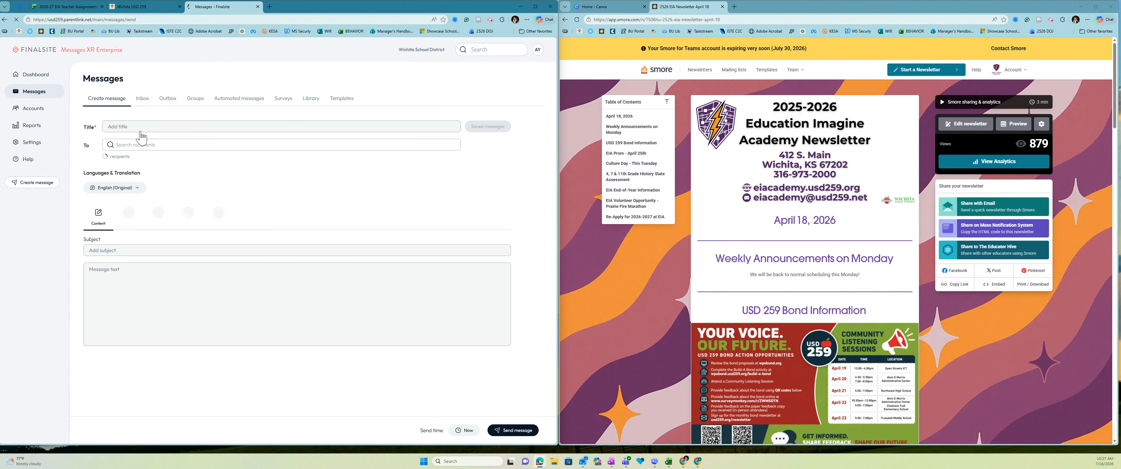
{"action": "left_click", "coordinate": [186, 124]}
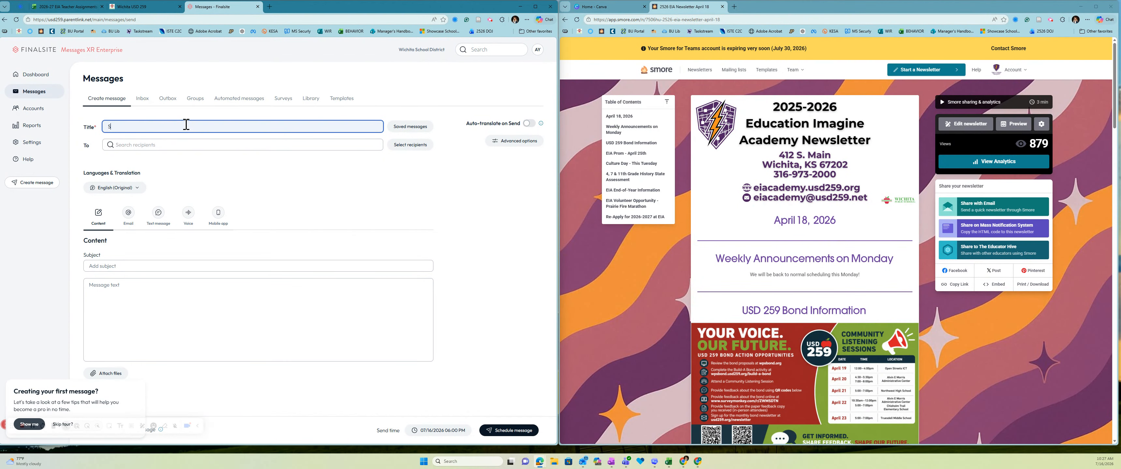
{"action": "type", "text": "EIA Saturday Newsletter"}
Step: Search for the staff member and add them as the message's recipient
{"action": "left_click", "coordinate": [214, 144]}
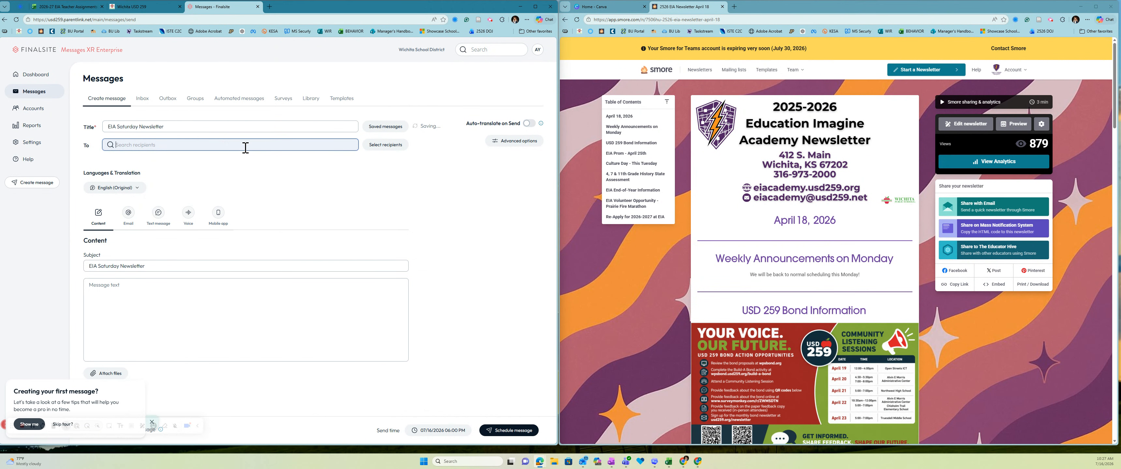
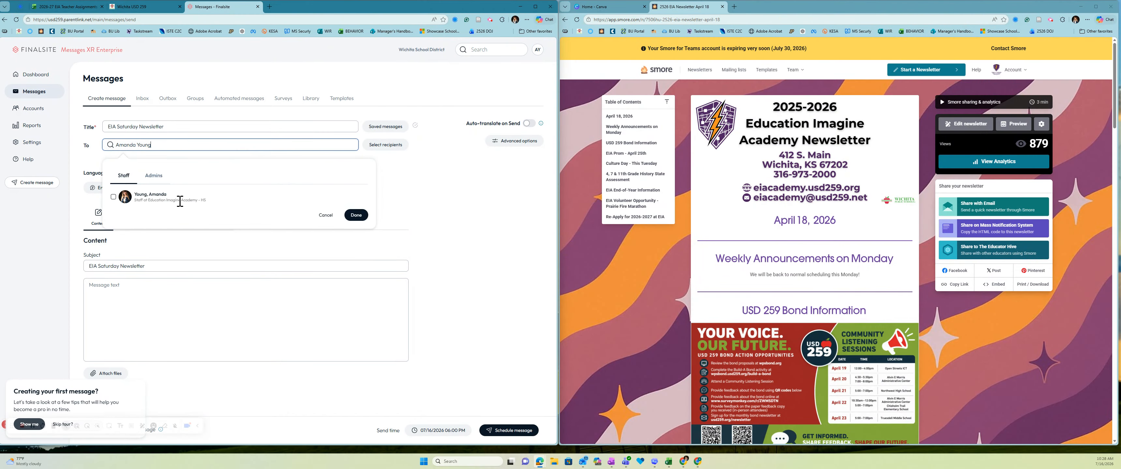
{"action": "left_click", "coordinate": [113, 197]}
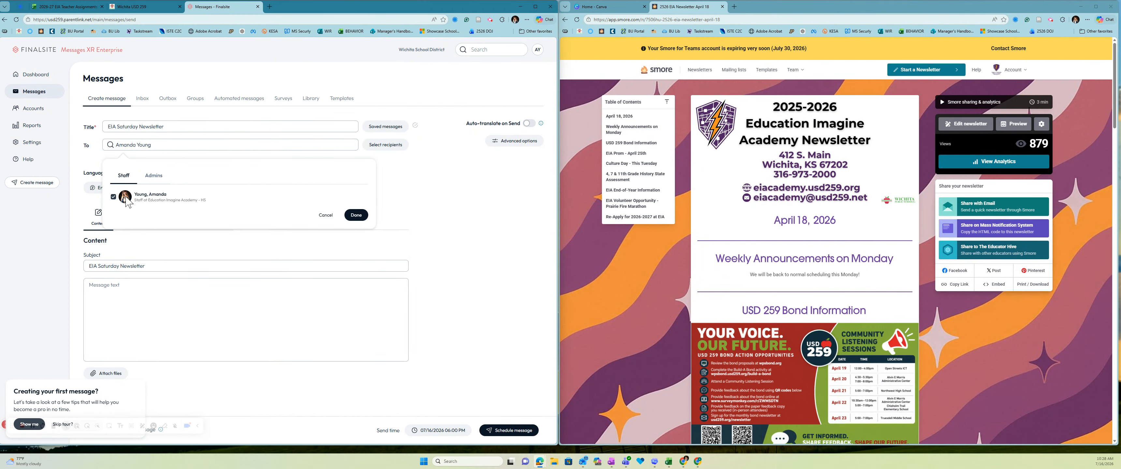
{"action": "left_click", "coordinate": [356, 215]}
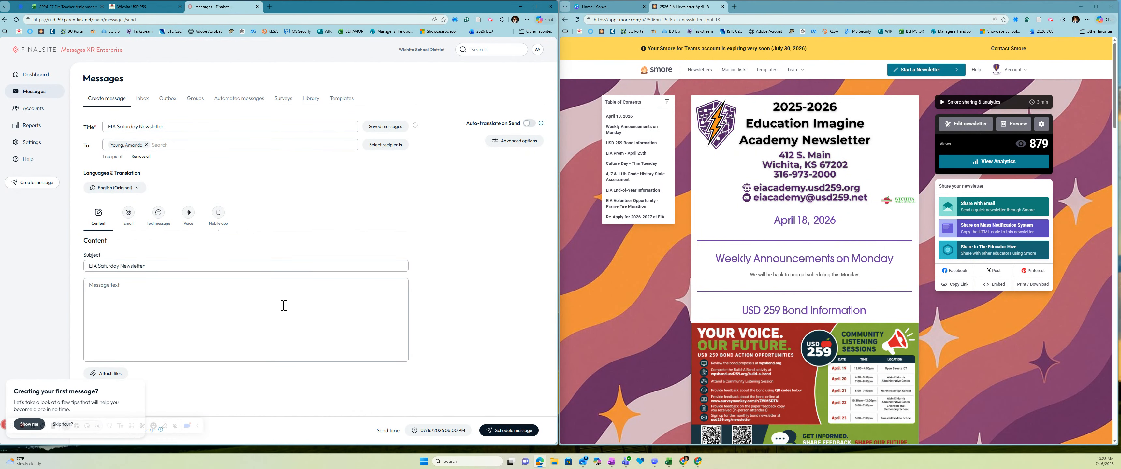
Step: Set the send time to 07/16/2026 at 10:32 AM and bring up the Email version
{"action": "left_click", "coordinate": [429, 431]}
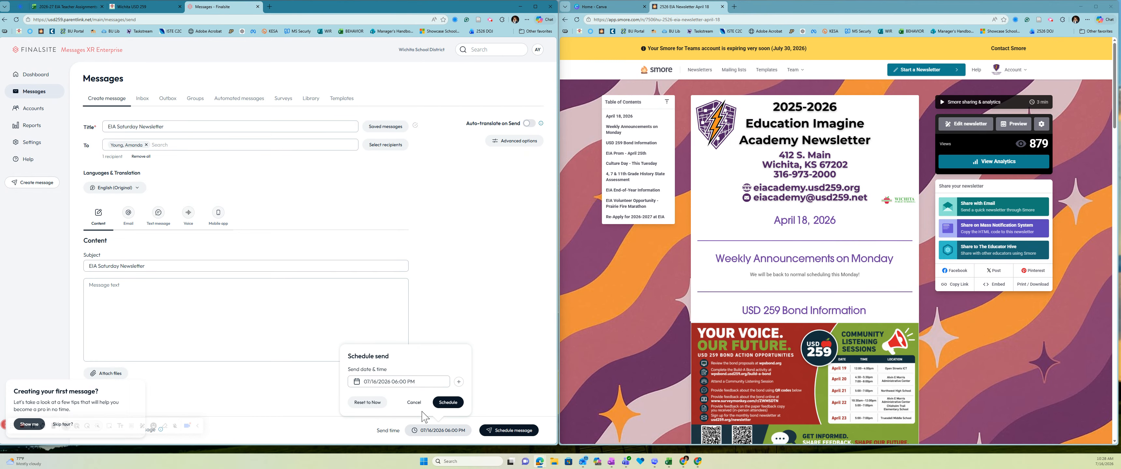
{"action": "left_click", "coordinate": [440, 382]}
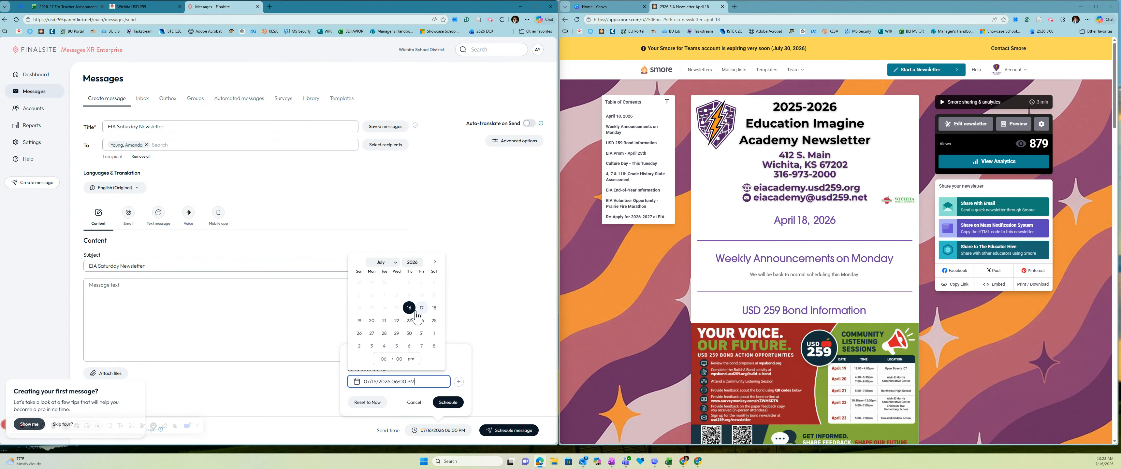
{"action": "left_click", "coordinate": [389, 362]}
{"action": "left_click", "coordinate": [390, 362]}
{"action": "left_click", "coordinate": [389, 362]}
{"action": "left_click", "coordinate": [389, 362]}
{"action": "left_click", "coordinate": [390, 363]}
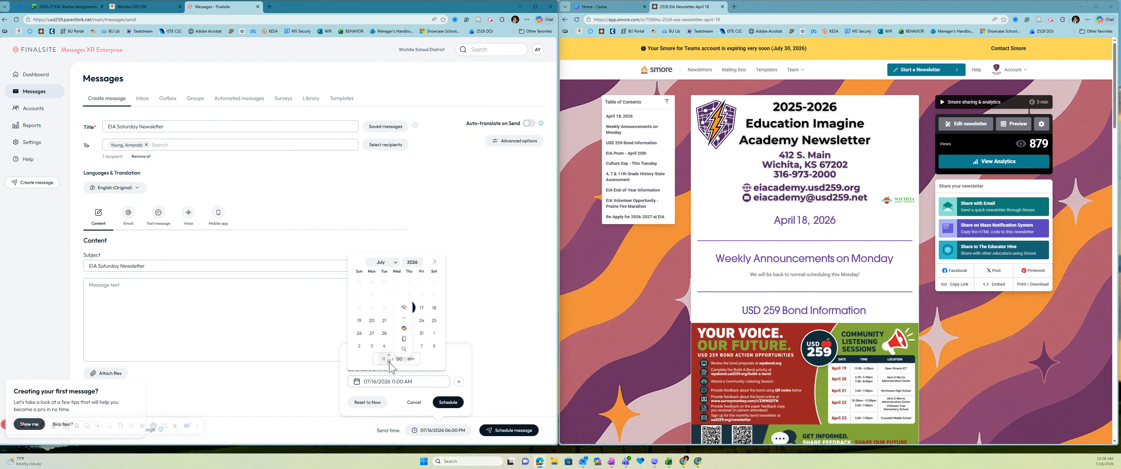
{"action": "left_click", "coordinate": [389, 362]}
{"action": "left_click", "coordinate": [398, 350]}
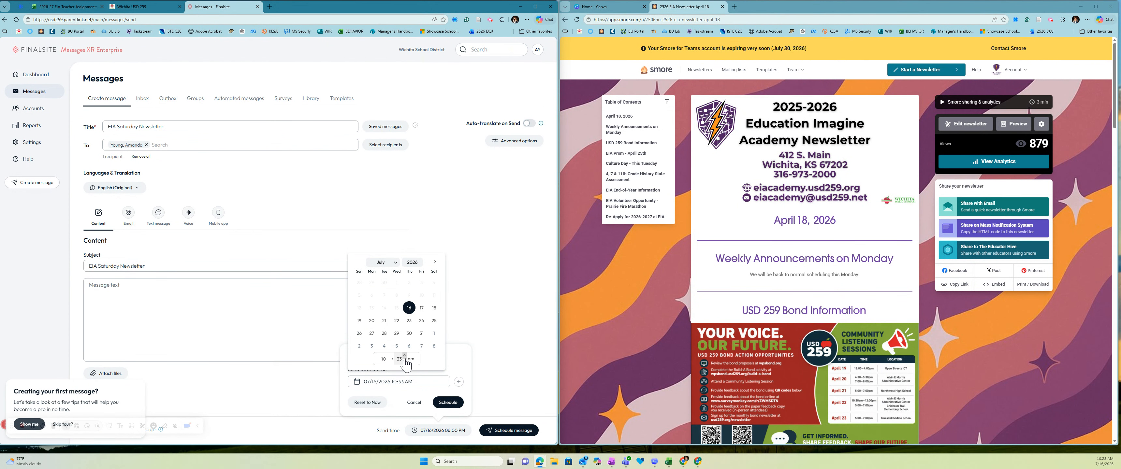
{"action": "left_click", "coordinate": [405, 362]}
{"action": "left_click", "coordinate": [401, 360]}
{"action": "type", "text": "3"}
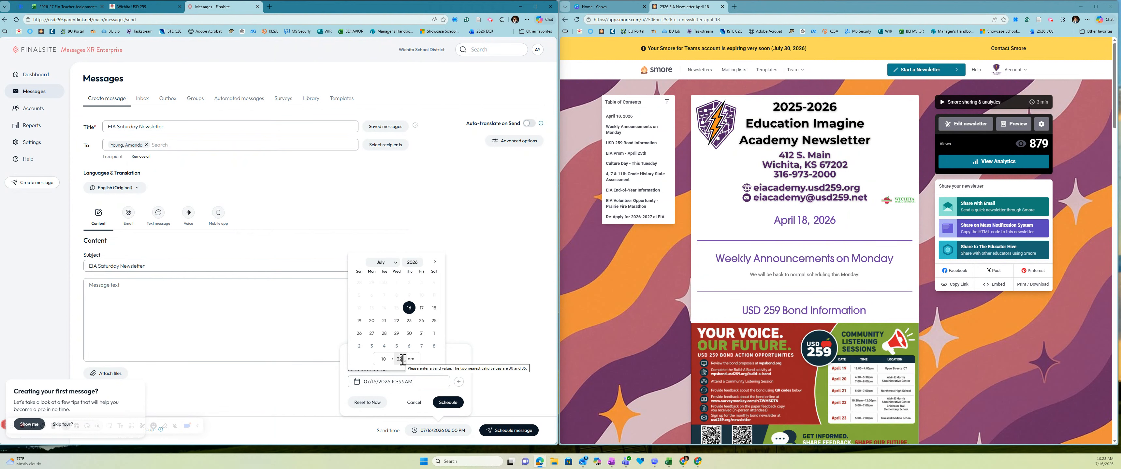
{"action": "left_click", "coordinate": [450, 408]}
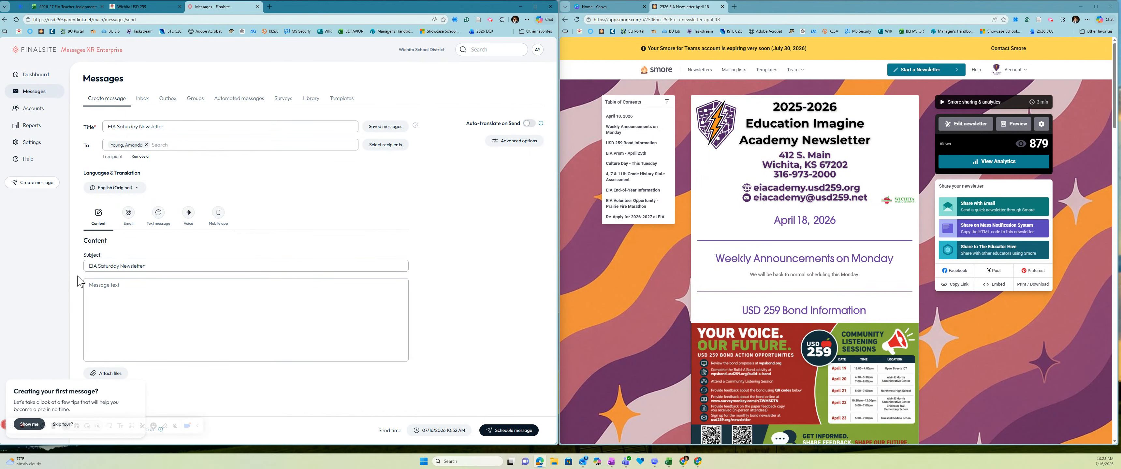
{"action": "left_click", "coordinate": [128, 214]}
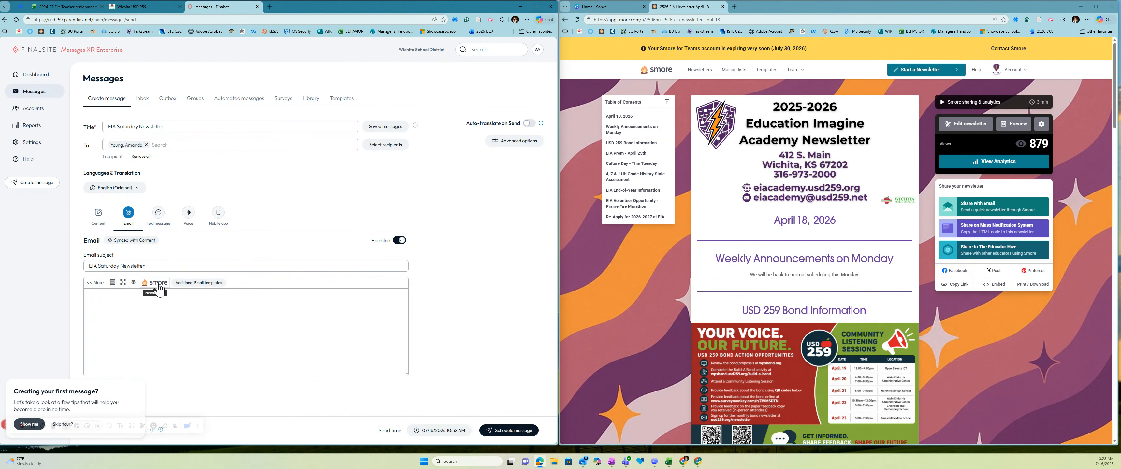
Step: Insert the Smore newsletter '2526 EIA Newsletter April 18' into the email body
{"action": "left_click", "coordinate": [157, 284]}
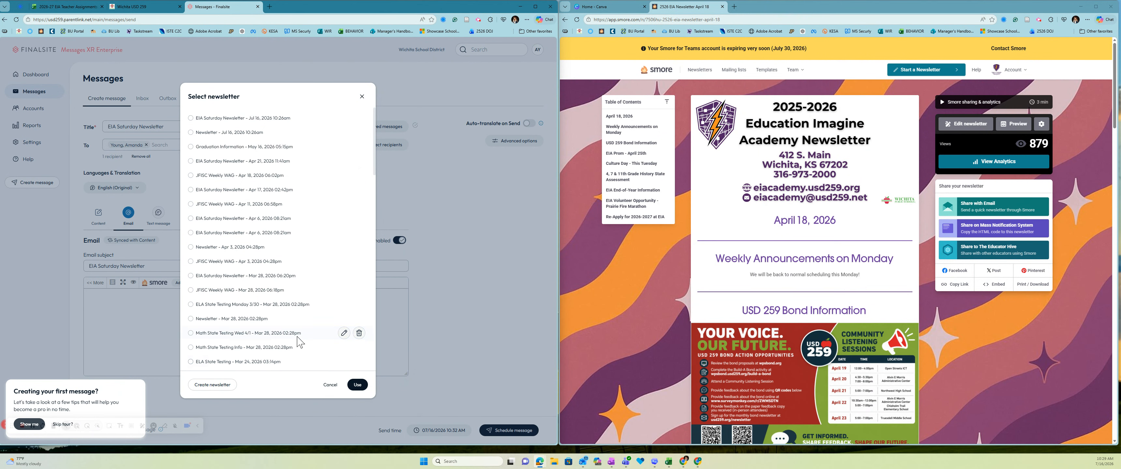
{"action": "left_click", "coordinate": [229, 391]}
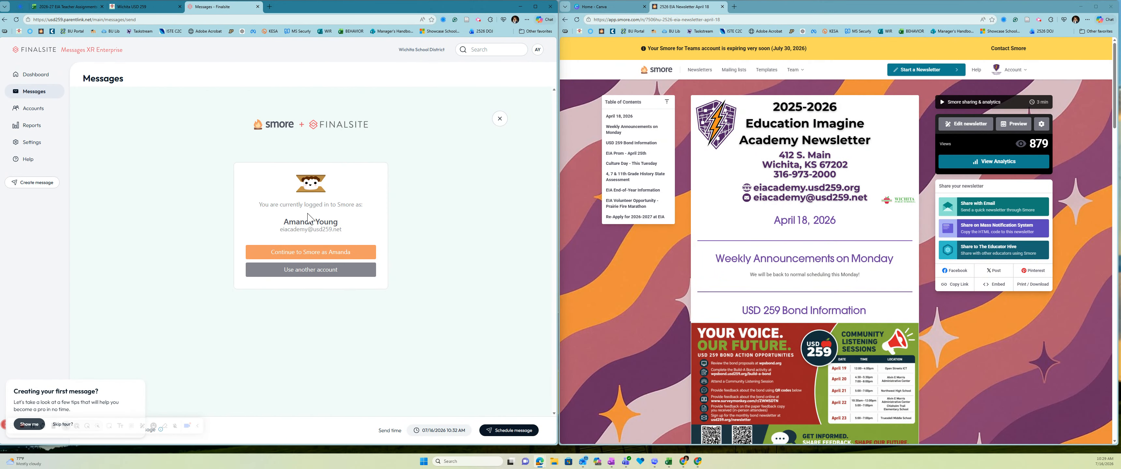
{"action": "left_click", "coordinate": [310, 253]}
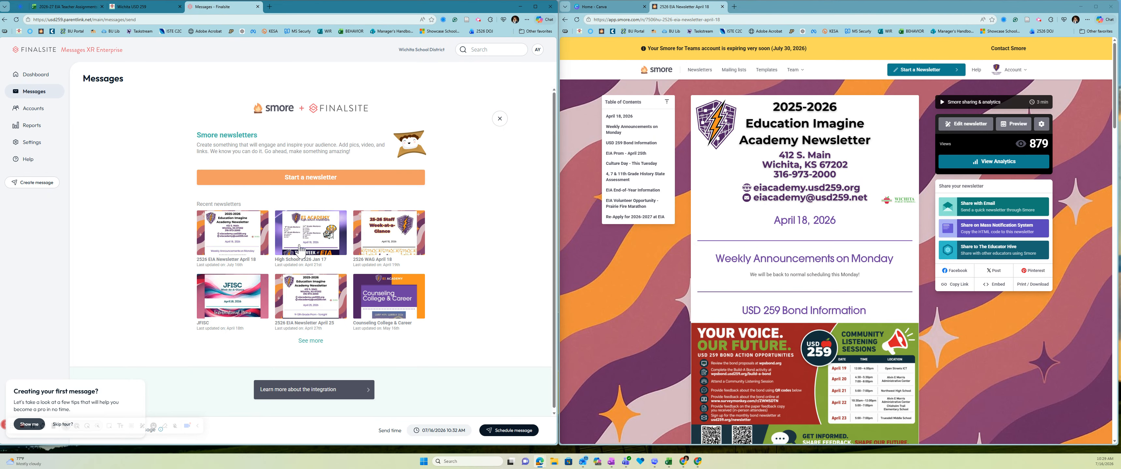
{"action": "left_click", "coordinate": [229, 239]}
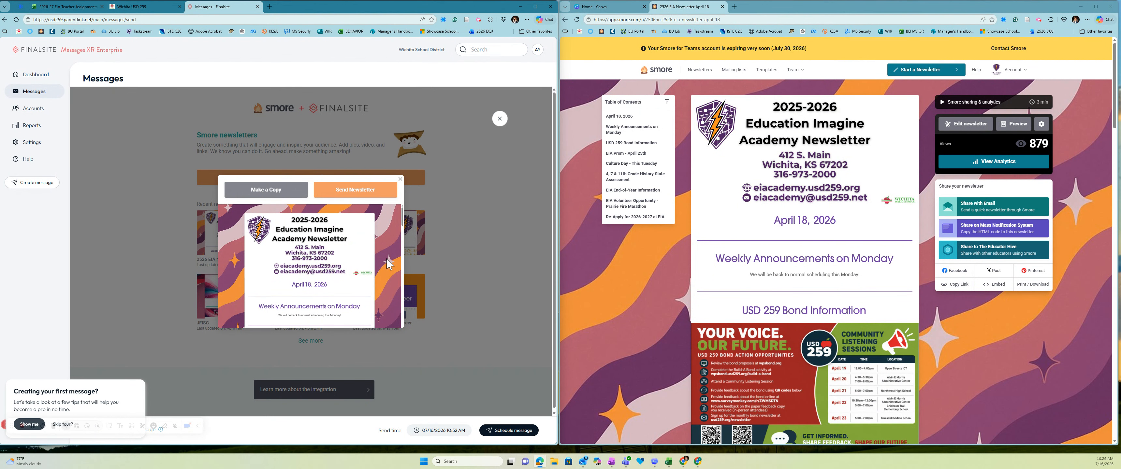
{"action": "scroll", "coordinate": [392, 262], "scroll_direction": "down", "scroll_amount": 3}
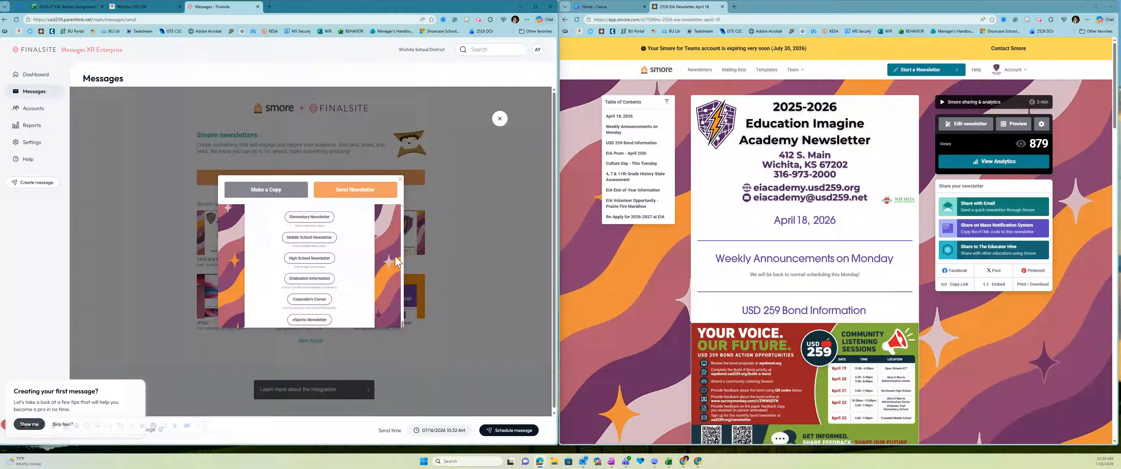
{"action": "left_click", "coordinate": [356, 191]}
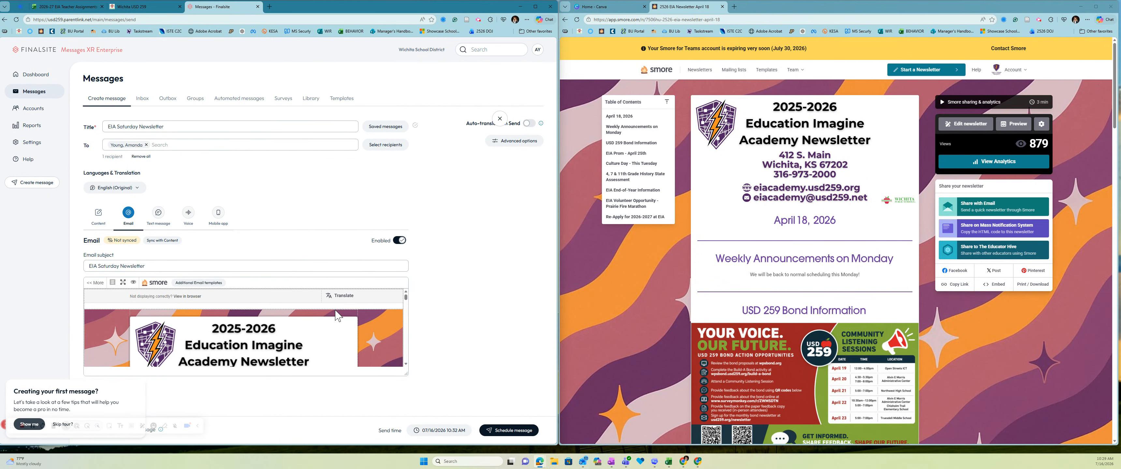
Step: Enlarge the email editor and scroll the embedded newsletter down to the volunteer registration link
{"action": "scroll", "coordinate": [337, 314], "scroll_direction": "down", "scroll_amount": 3}
{"action": "left_click_drag", "start_coordinate": [406, 374], "coordinate": [422, 429]}
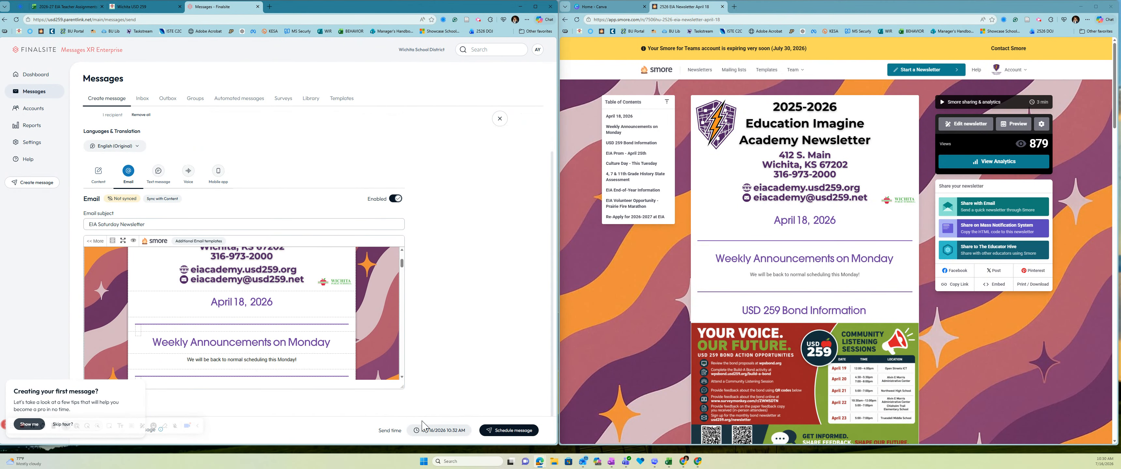
{"action": "scroll", "coordinate": [274, 318], "scroll_direction": "up", "scroll_amount": 5}
{"action": "scroll", "coordinate": [188, 312], "scroll_direction": "down", "scroll_amount": 15}
{"action": "scroll", "coordinate": [221, 314], "scroll_direction": "down", "scroll_amount": 15}
{"action": "scroll", "coordinate": [220, 315], "scroll_direction": "down", "scroll_amount": 5}
{"action": "scroll", "coordinate": [224, 315], "scroll_direction": "up", "scroll_amount": 10}
{"action": "scroll", "coordinate": [226, 318], "scroll_direction": "up", "scroll_amount": 20}
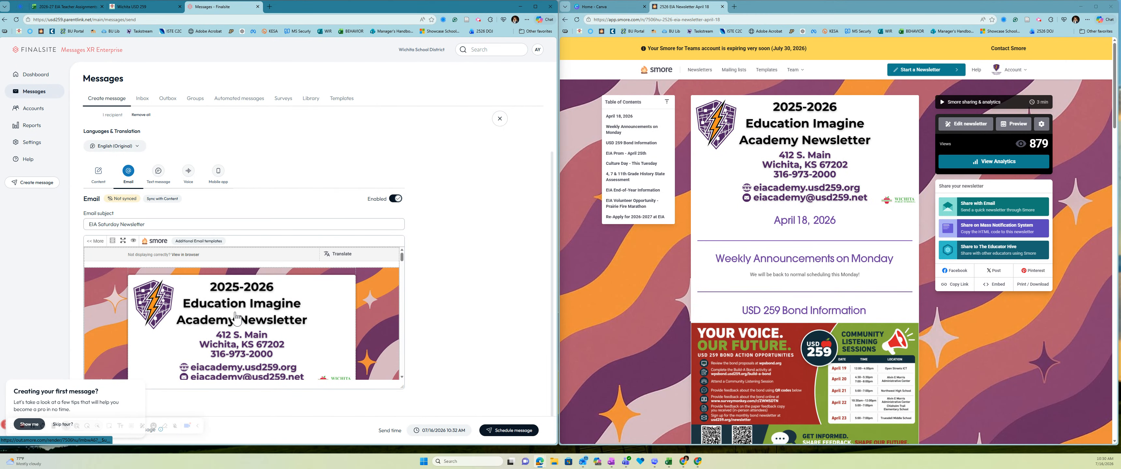
Step: Write the text version 'EIA: Saturday Newsletter' followed by the pasted Smore link
{"action": "left_click", "coordinate": [162, 178]}
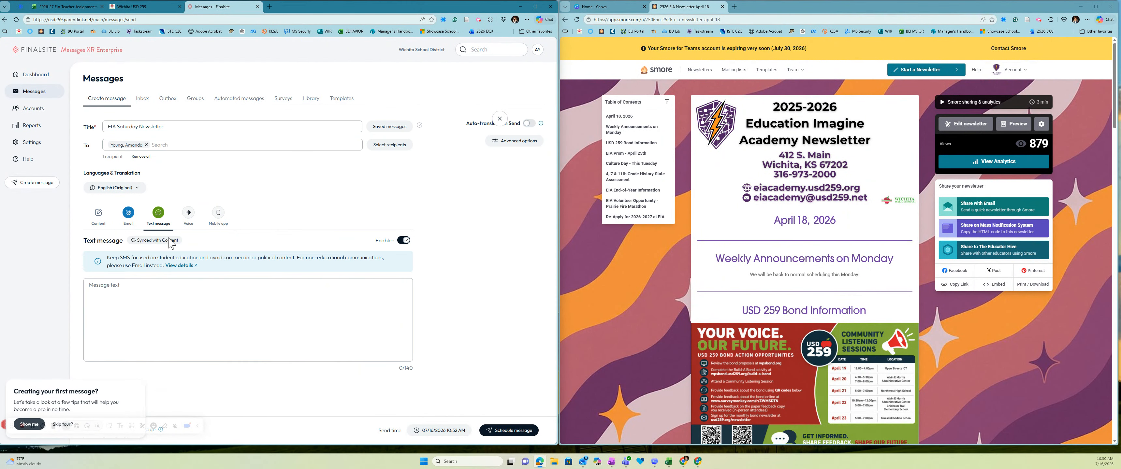
{"action": "left_click", "coordinate": [193, 297]}
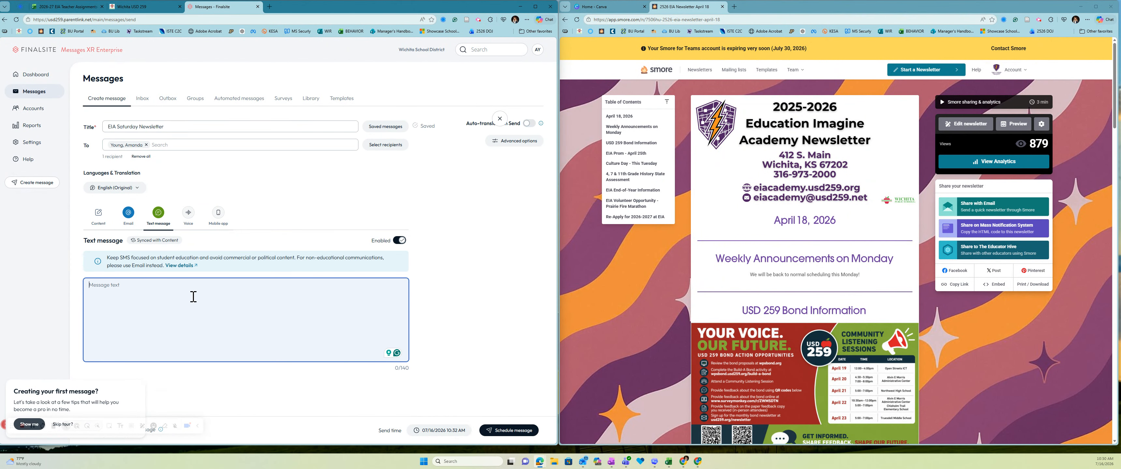
{"action": "type", "text": "EIA "}
{"action": "type", "text": " Saturday Newslette"}
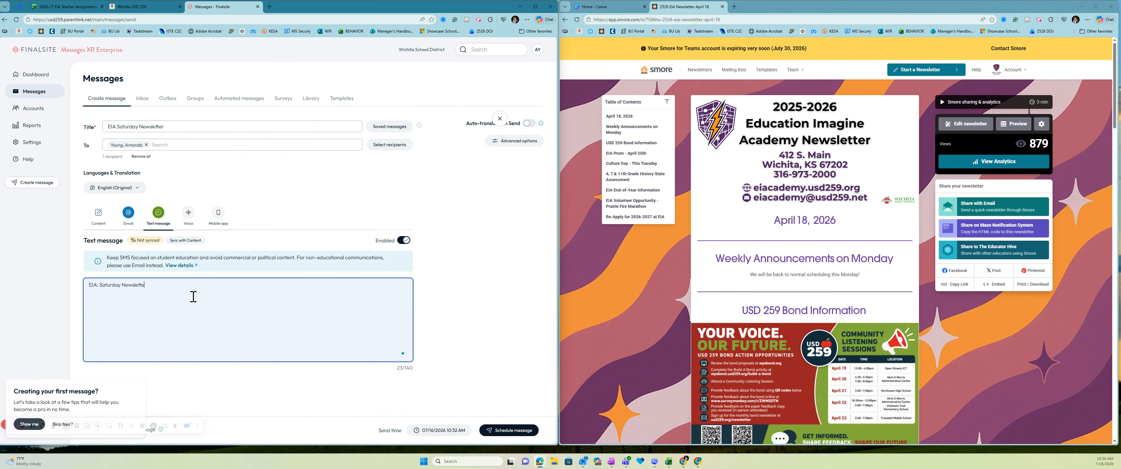
{"action": "type", "text": "r"}
{"action": "type", "text": "https://app.smore.com/n/7506hu"}
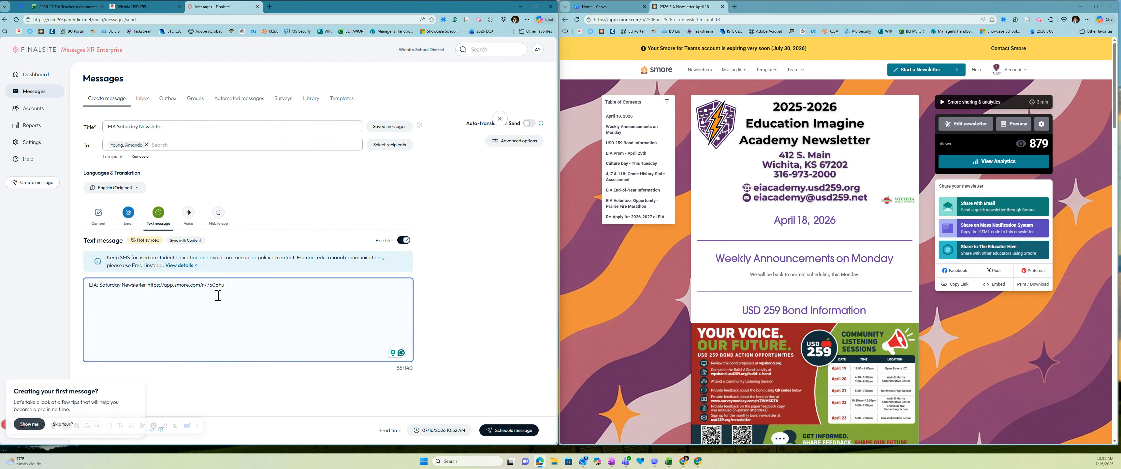
{"action": "left_click", "coordinate": [129, 213]}
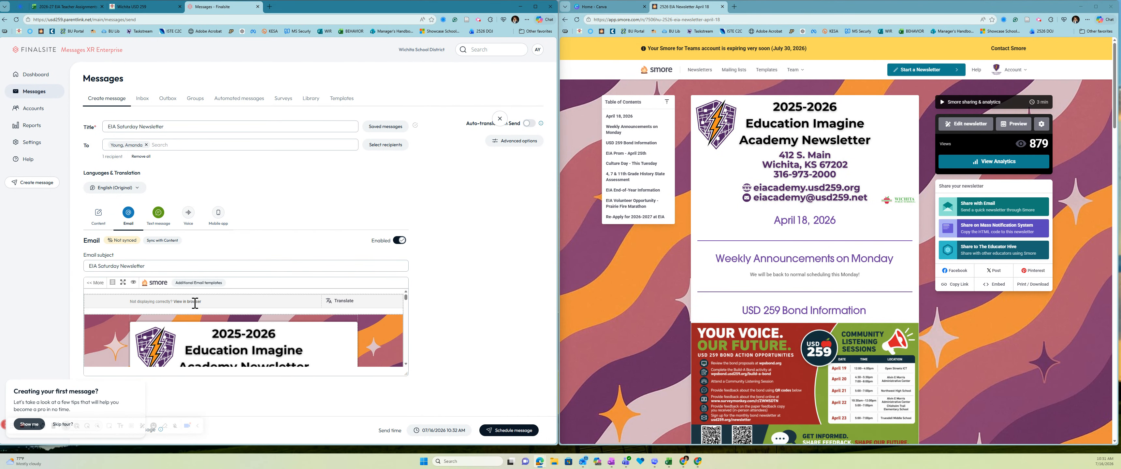
Step: Schedule the message so the Outbox lists it for 16 Jul 10:32 AM as Future
{"action": "left_click", "coordinate": [508, 433]}
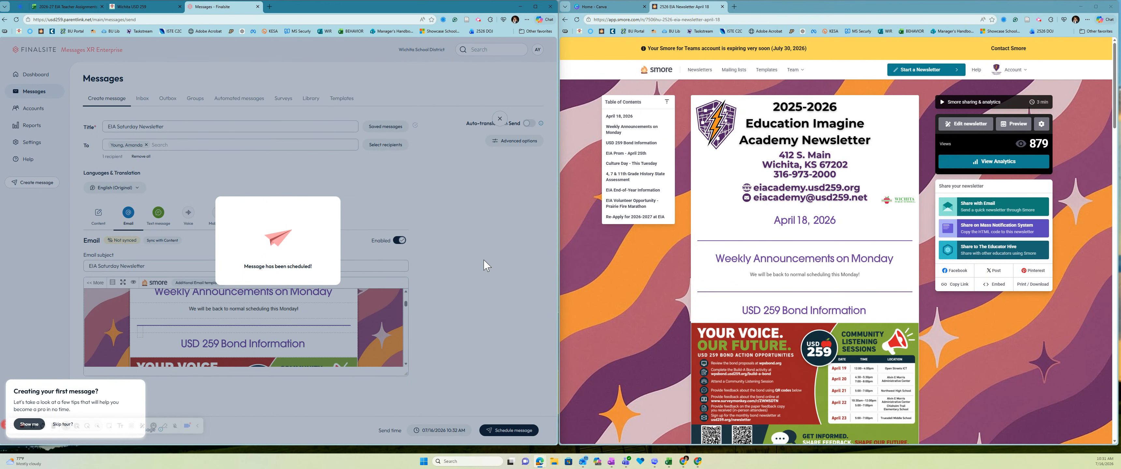
{"action": "scroll", "coordinate": [755, 203], "scroll_direction": "down", "scroll_amount": 4}
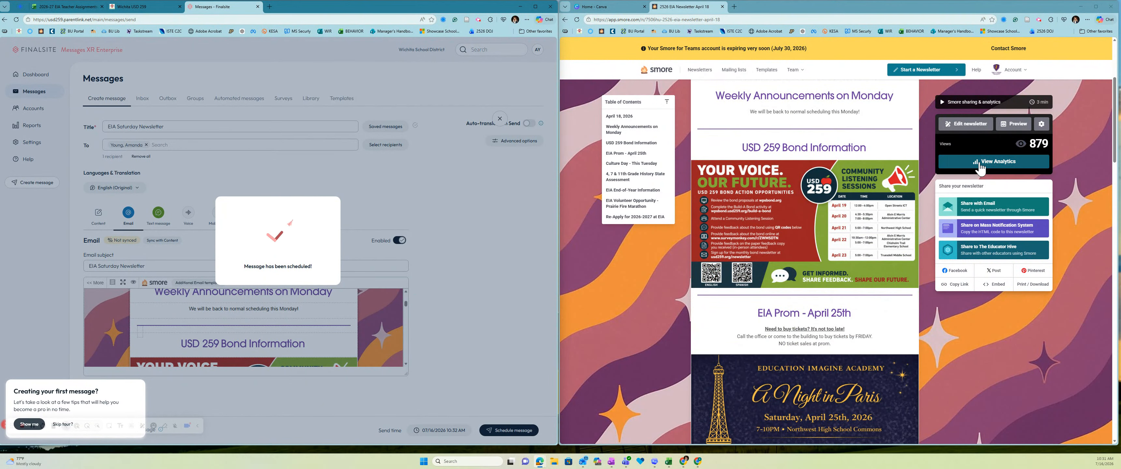
{"action": "left_click", "coordinate": [980, 163]}
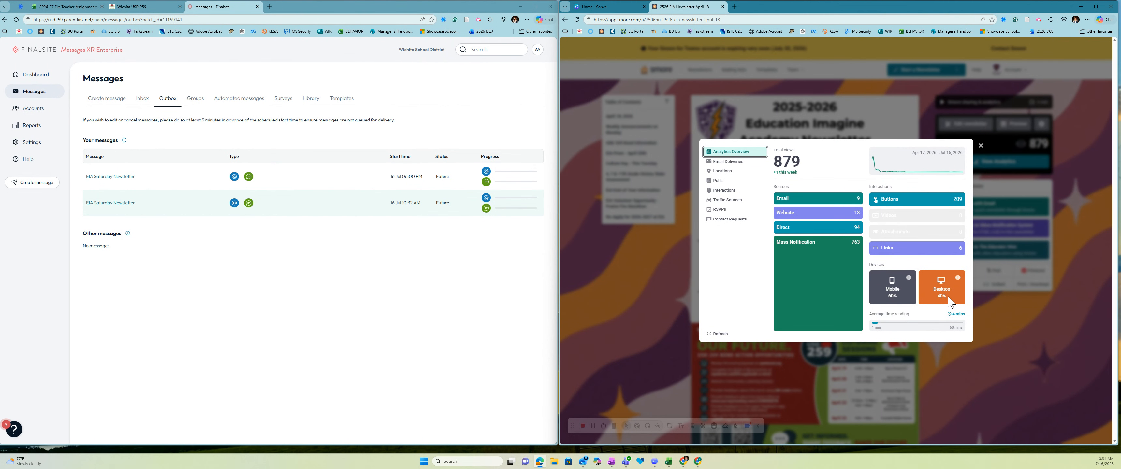
Step: Review the newsletter's email deliveries and reader locations, then bring Outlook onto the screen
{"action": "left_click", "coordinate": [729, 162]}
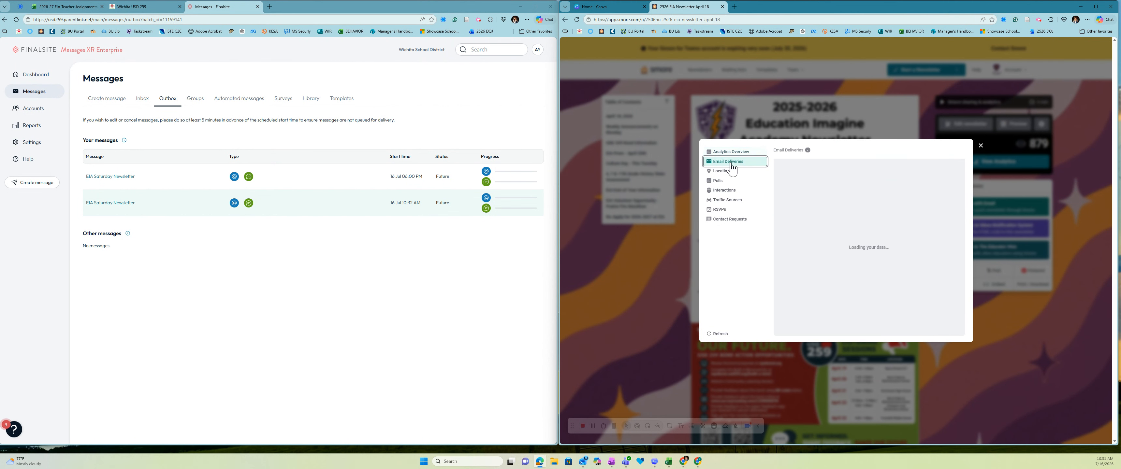
{"action": "left_click", "coordinate": [758, 171]}
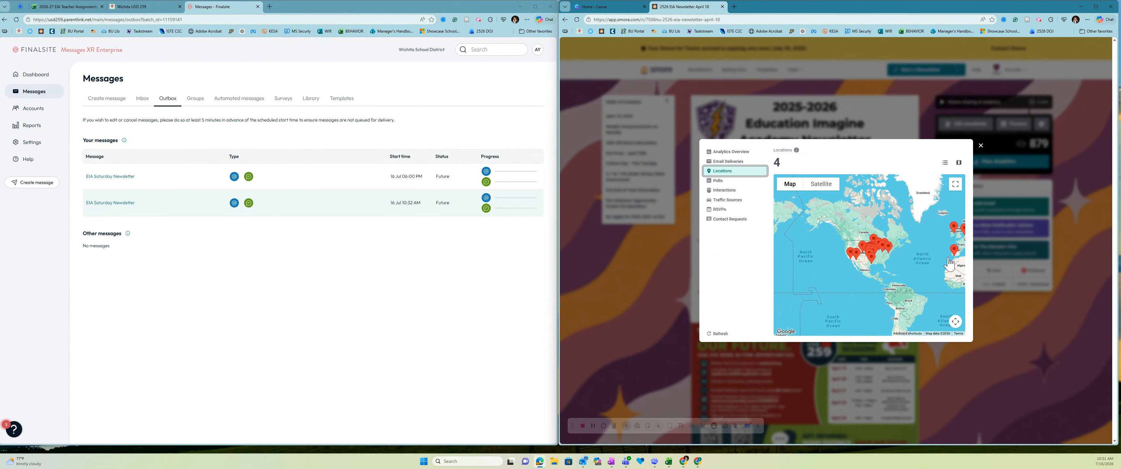
{"action": "left_click", "coordinate": [980, 145]}
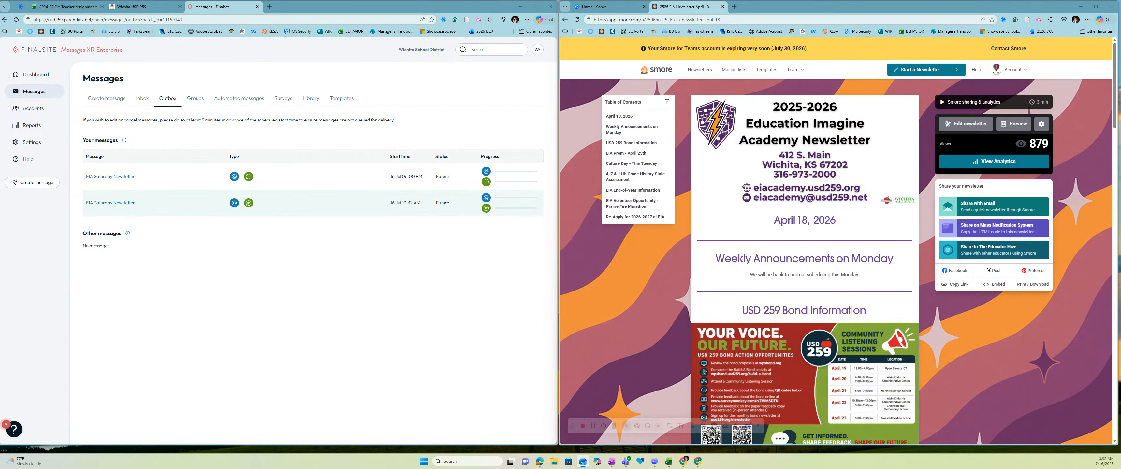
{"action": "left_click_drag", "start_coordinate": [1120, 9], "coordinate": [764, 13]}
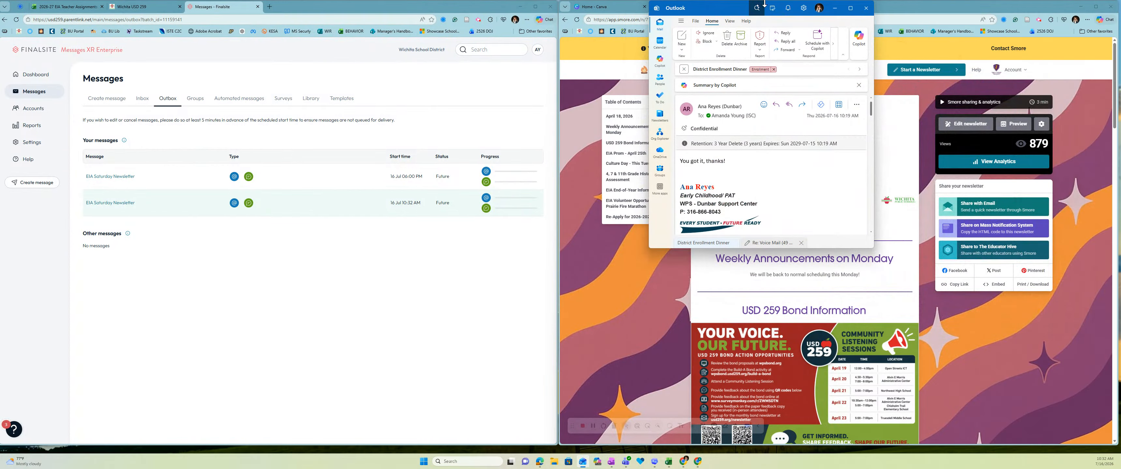
Step: Open the EIA Saturday Newsletter email in a maximized Outlook and scroll through it
{"action": "left_click", "coordinate": [660, 25]}
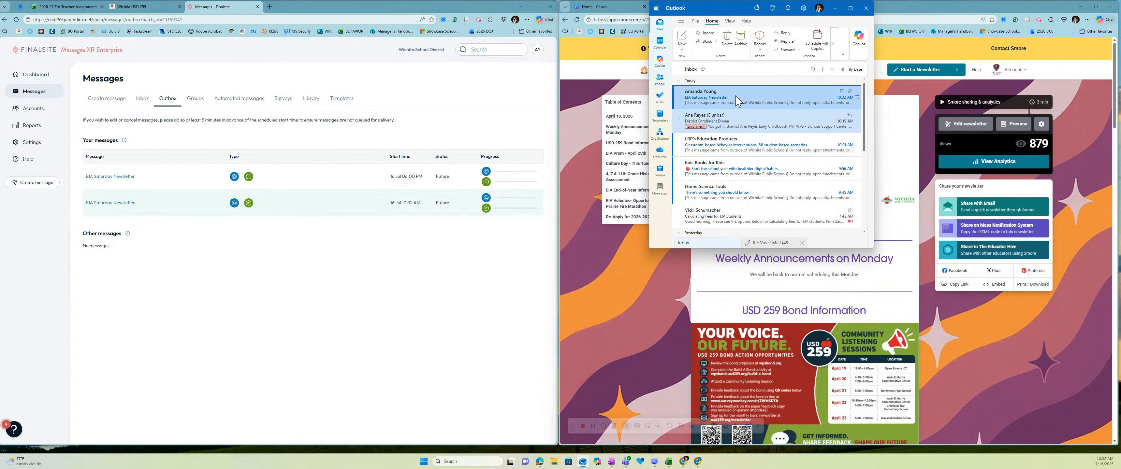
{"action": "left_click", "coordinate": [736, 102]}
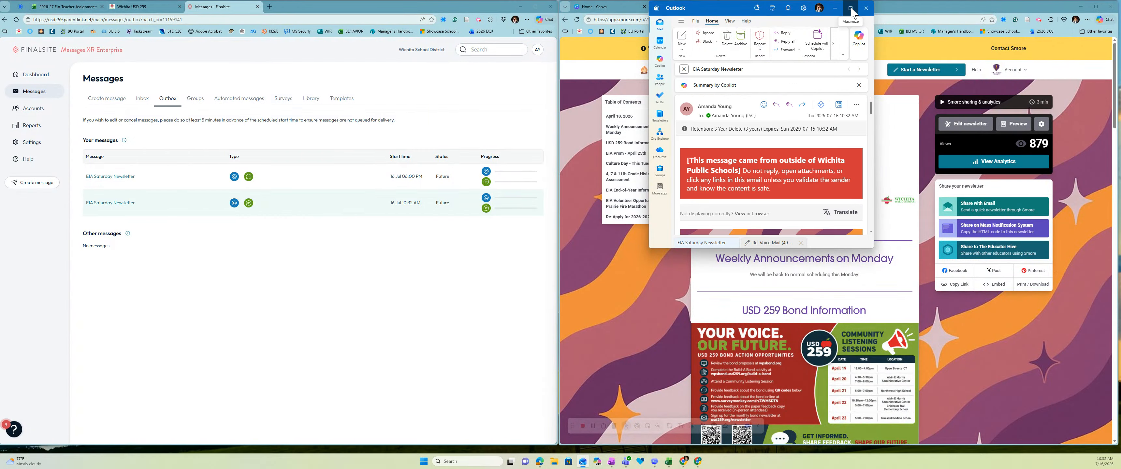
{"action": "left_click", "coordinate": [850, 10]}
{"action": "scroll", "coordinate": [440, 186], "scroll_direction": "down", "scroll_amount": 2}
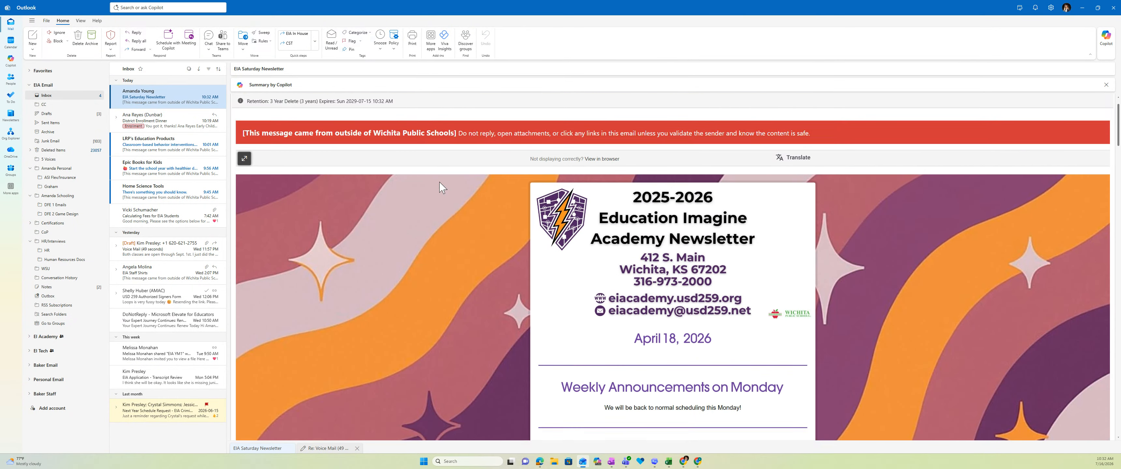
{"action": "scroll", "coordinate": [443, 188], "scroll_direction": "down", "scroll_amount": 3}
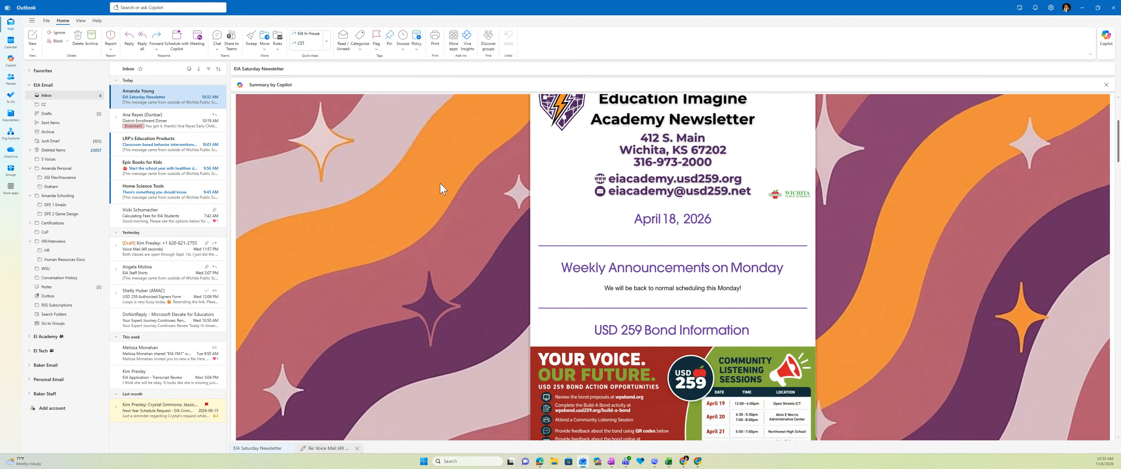
{"action": "scroll", "coordinate": [442, 188], "scroll_direction": "down", "scroll_amount": 6}
{"action": "scroll", "coordinate": [444, 192], "scroll_direction": "down", "scroll_amount": 6}
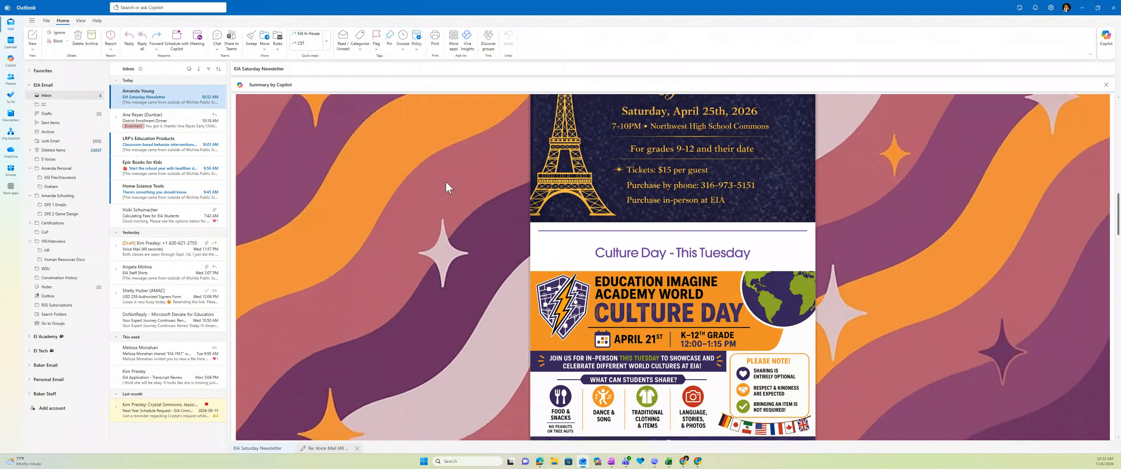
Step: Snap Outlook to the right half, beside the Finalsite browser window
{"action": "mouse_move", "coordinate": [1099, 10]}
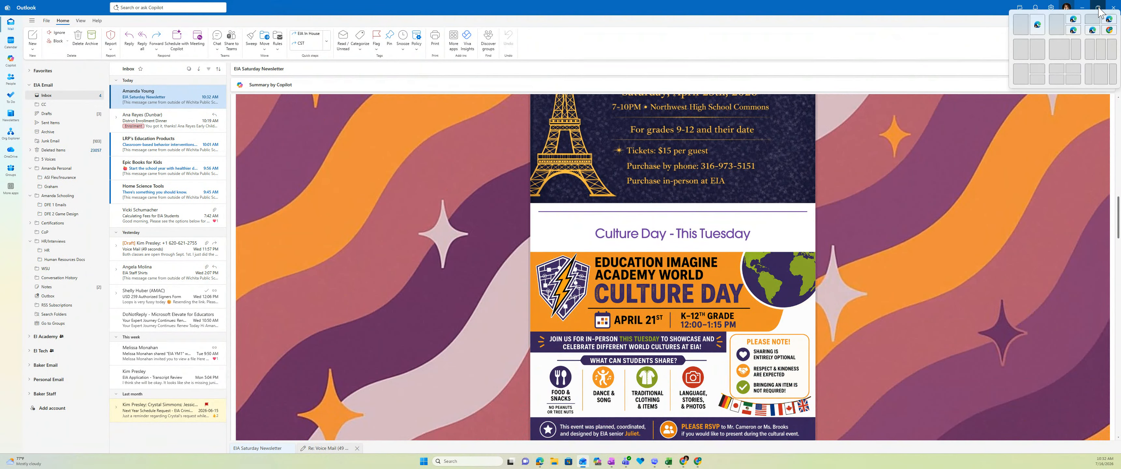
{"action": "left_click", "coordinate": [1041, 49]}
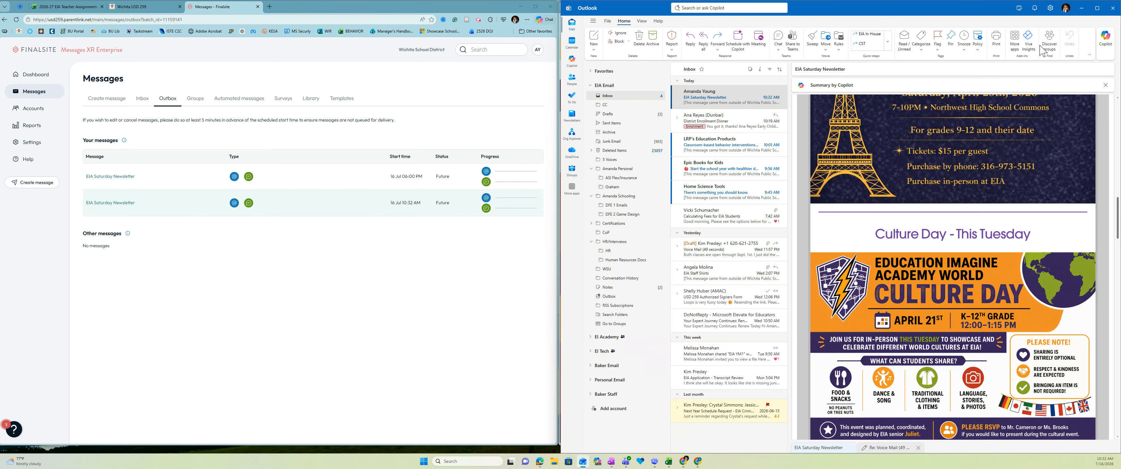
{"action": "scroll", "coordinate": [896, 191], "scroll_direction": "down", "scroll_amount": 5}
{"action": "scroll", "coordinate": [895, 191], "scroll_direction": "down", "scroll_amount": 5}
{"action": "scroll", "coordinate": [897, 188], "scroll_direction": "up", "scroll_amount": 15}
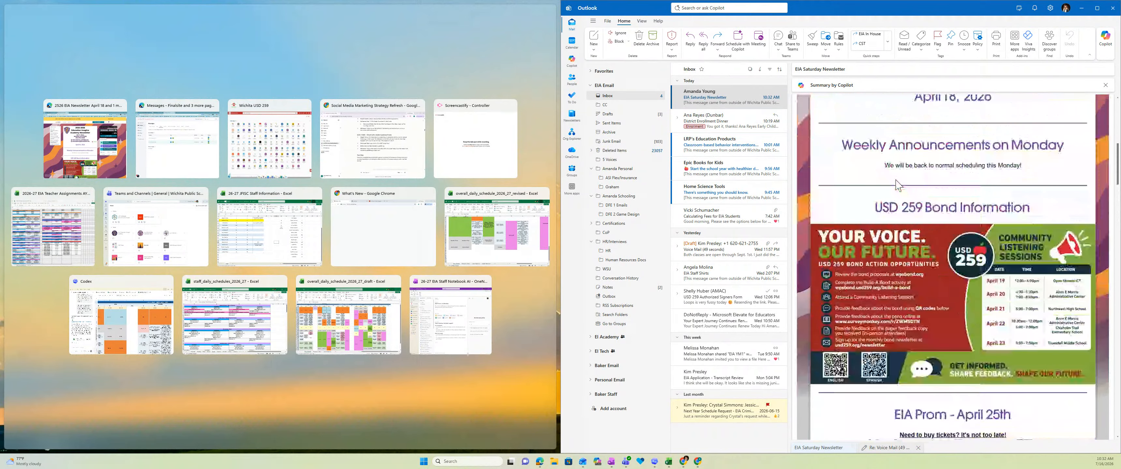
{"action": "scroll", "coordinate": [896, 185], "scroll_direction": "up", "scroll_amount": 5}
{"action": "left_click", "coordinate": [729, 108]}
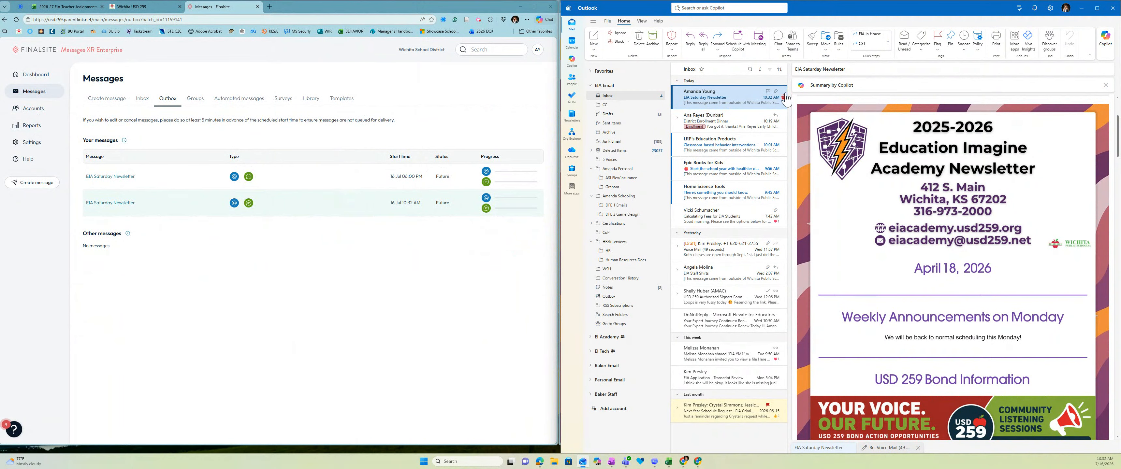
Step: Pop the newsletter email into its own window and read it through to the footer
{"action": "double_click", "coordinate": [739, 103]}
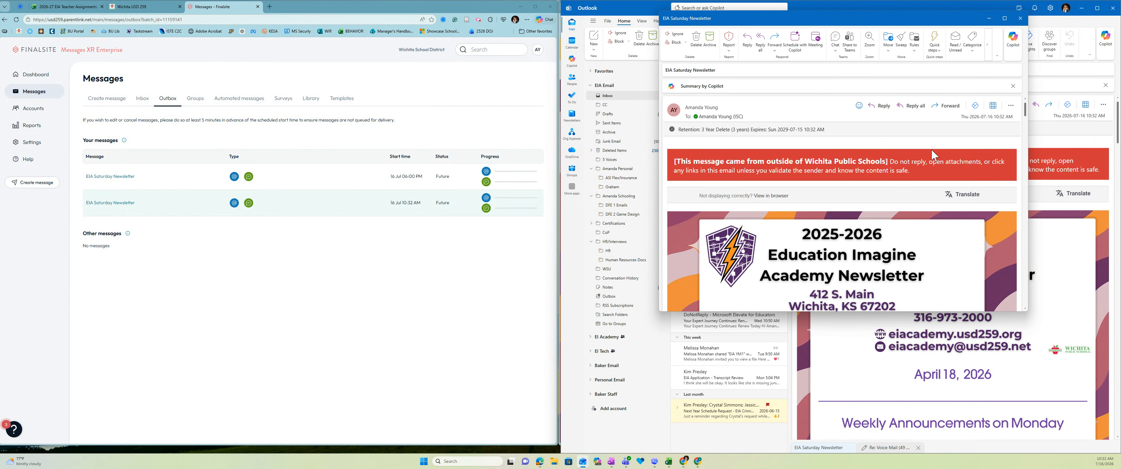
{"action": "scroll", "coordinate": [911, 183], "scroll_direction": "down", "scroll_amount": 10}
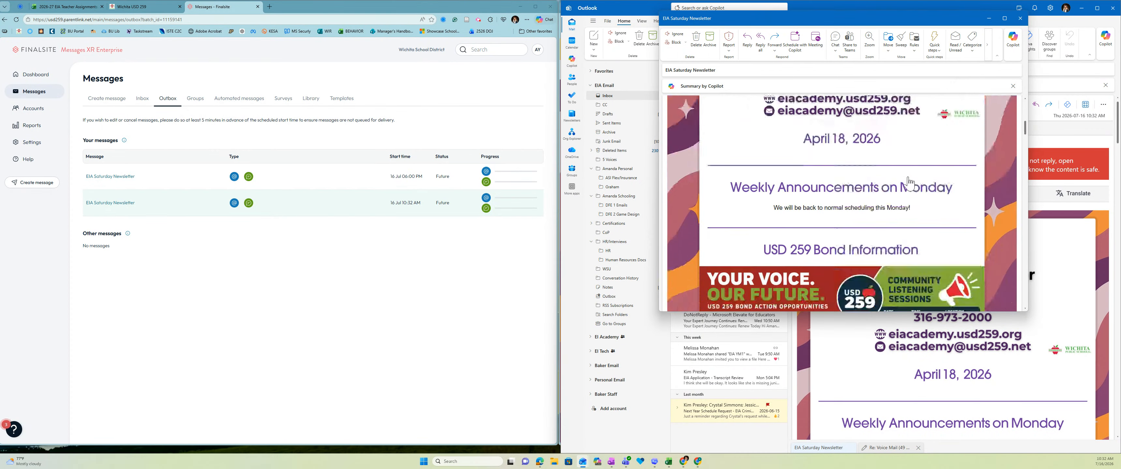
{"action": "scroll", "coordinate": [911, 183], "scroll_direction": "down", "scroll_amount": 10}
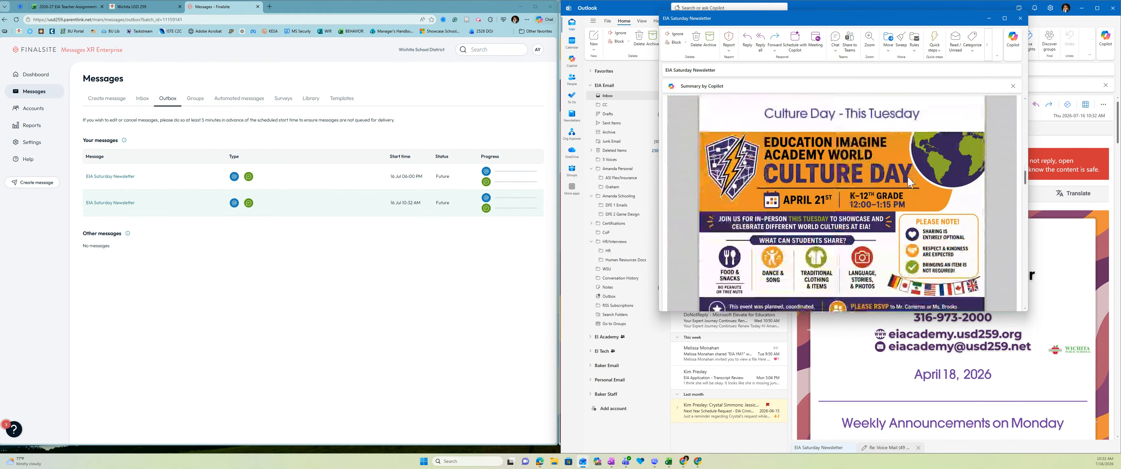
{"action": "scroll", "coordinate": [910, 182], "scroll_direction": "down", "scroll_amount": 15}
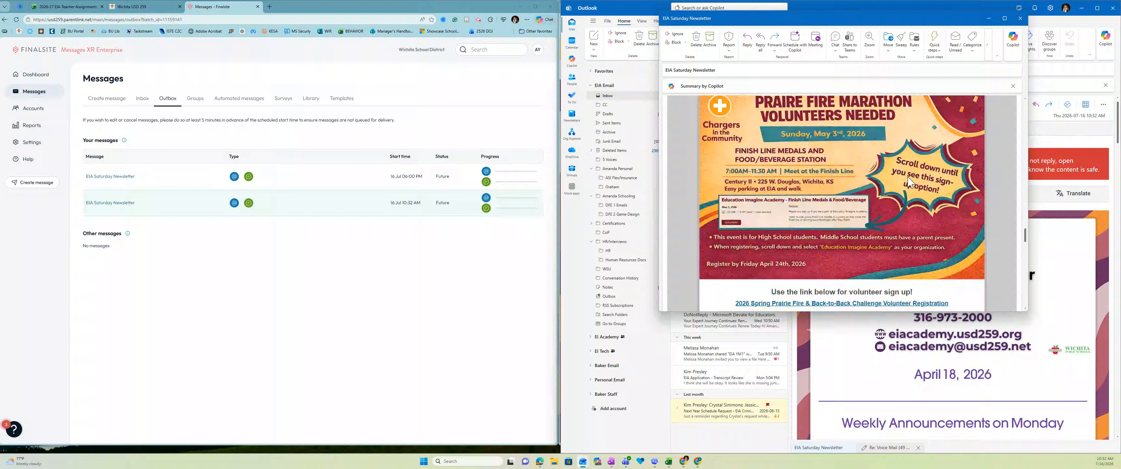
{"action": "scroll", "coordinate": [907, 176], "scroll_direction": "down", "scroll_amount": 15}
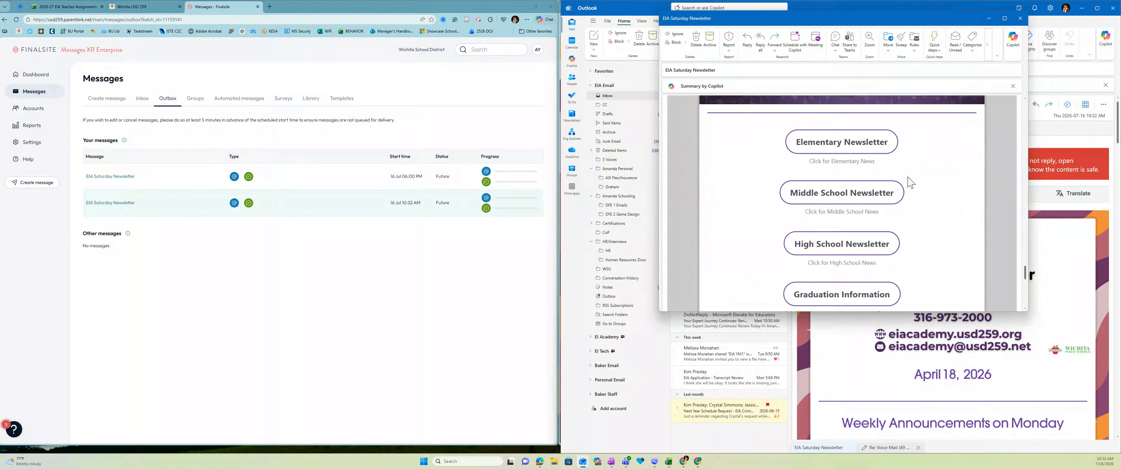
{"action": "scroll", "coordinate": [911, 183], "scroll_direction": "down", "scroll_amount": 2}
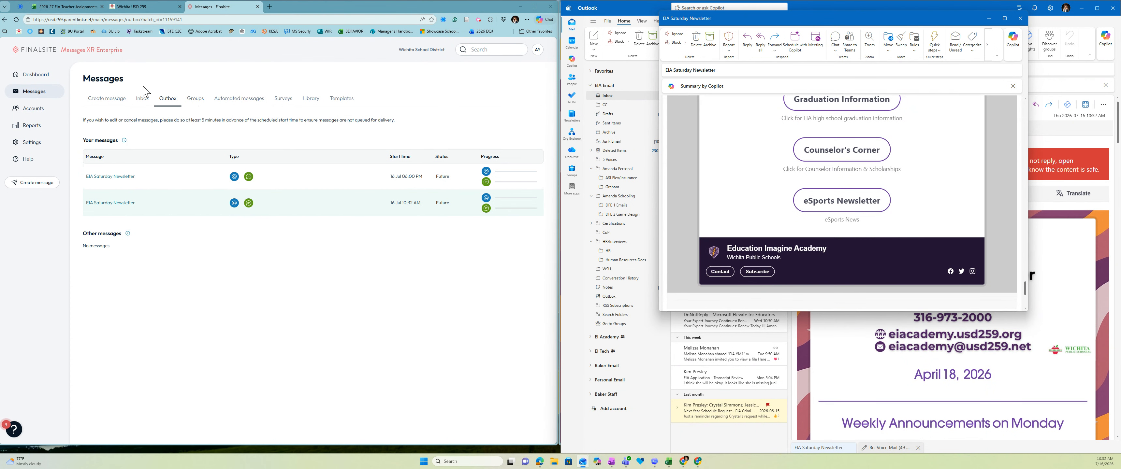
{"action": "left_click", "coordinate": [111, 100]}
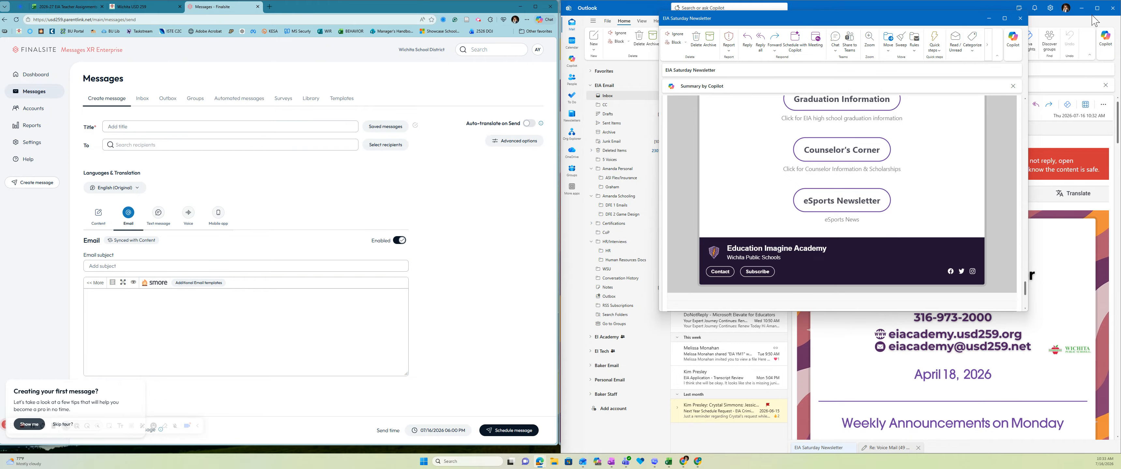
Step: Minimize Outlook and close the EIA Saturday Newsletter email window to reveal the Smore tab
{"action": "left_click", "coordinate": [1081, 9]}
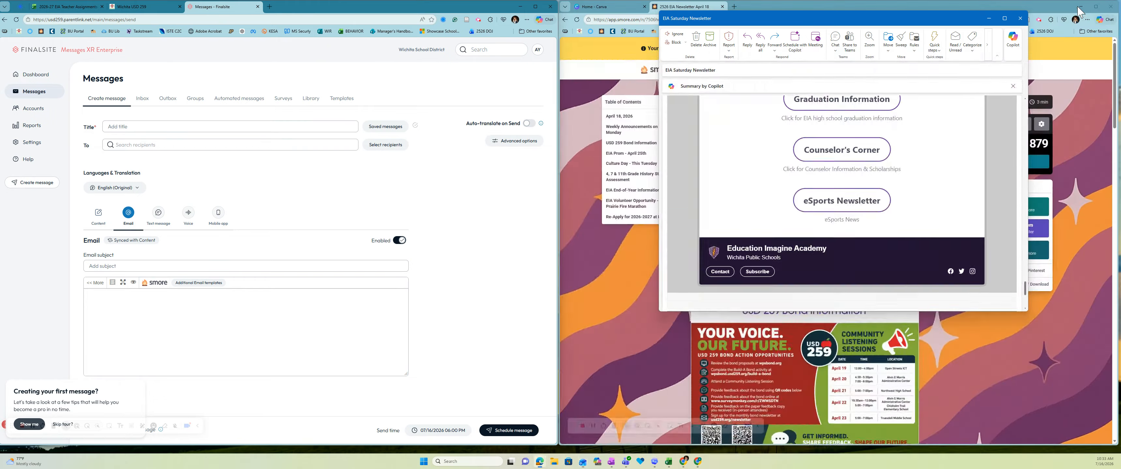
{"action": "left_click", "coordinate": [989, 18]}
Step: Make a duplicate of the April 18 newsletter from the Newsletters list
{"action": "left_click", "coordinate": [698, 70]}
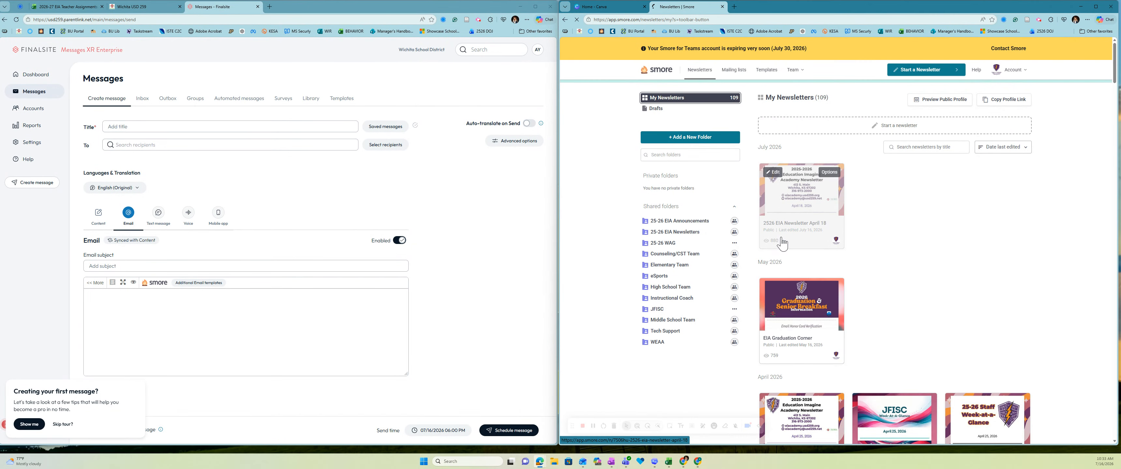
{"action": "left_click", "coordinate": [826, 173]}
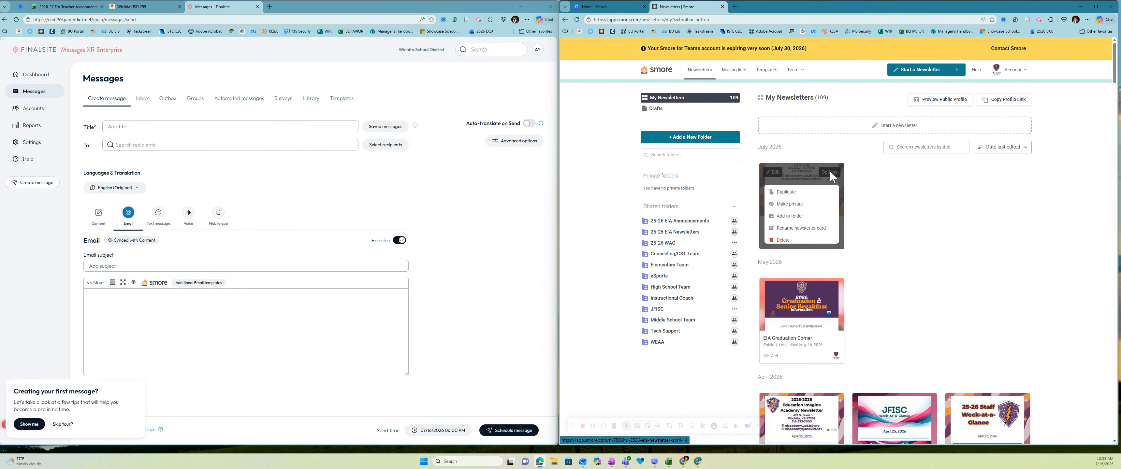
{"action": "left_click", "coordinate": [811, 193]}
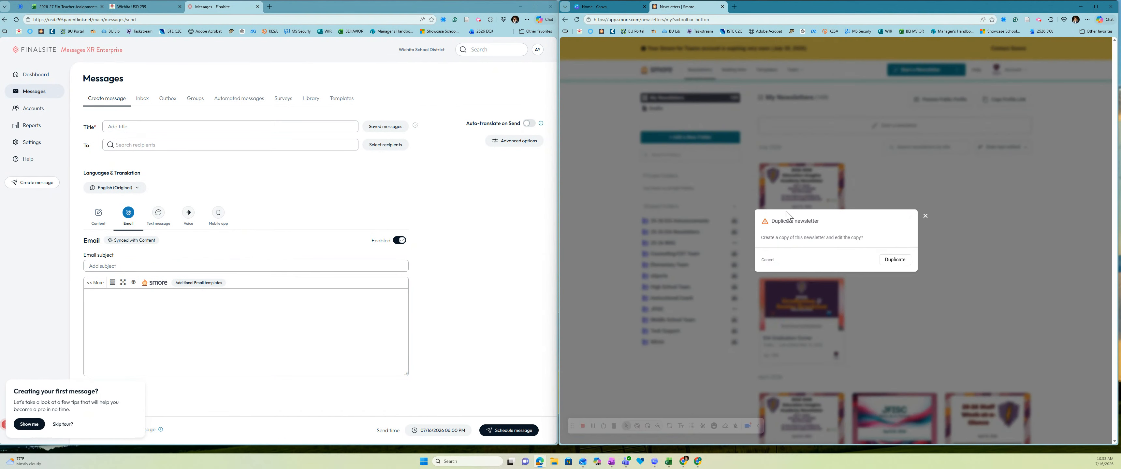
{"action": "left_click", "coordinate": [888, 267]}
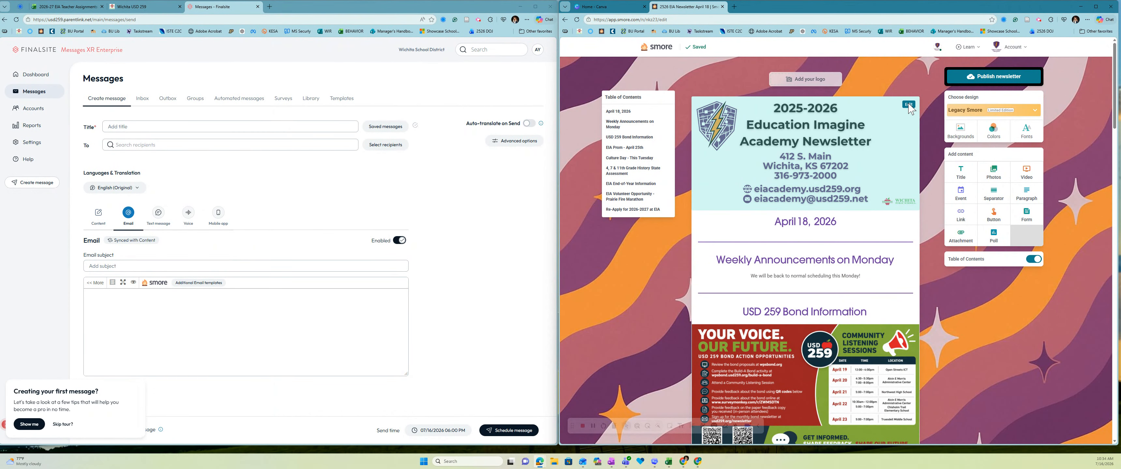
Step: Retitle the copy '2526 EIA Newsletter July 16', date it July 16, 2026, and publish
{"action": "left_click", "coordinate": [908, 105]}
{"action": "key", "text": "BackSpace"}
{"action": "key", "text": "BackSpace"}
{"action": "key", "text": "BackSpace"}
{"action": "key", "text": "BackSpace"}
{"action": "key", "text": "BackSpace"}
{"action": "key", "text": "BackSpace"}
{"action": "key", "text": "BackSpace"}
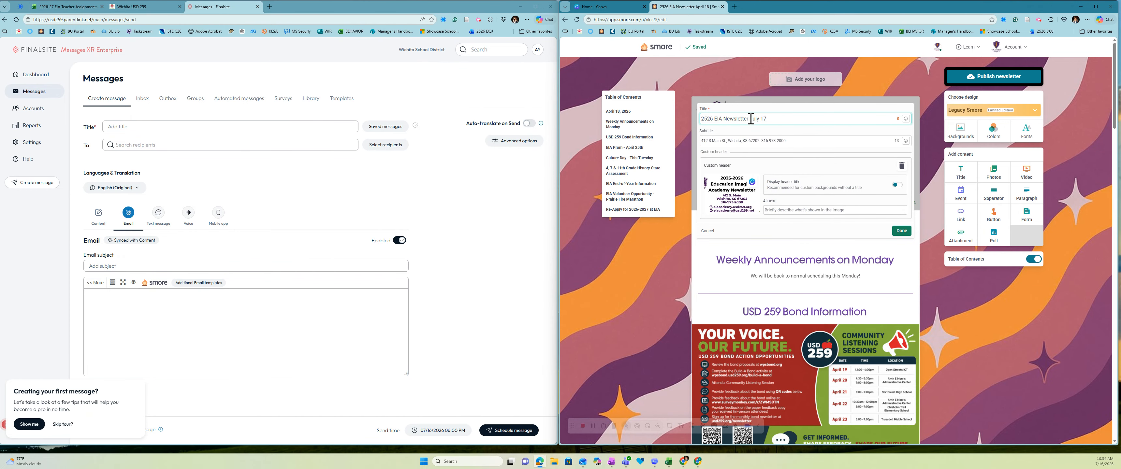
{"action": "left_click", "coordinate": [899, 233]}
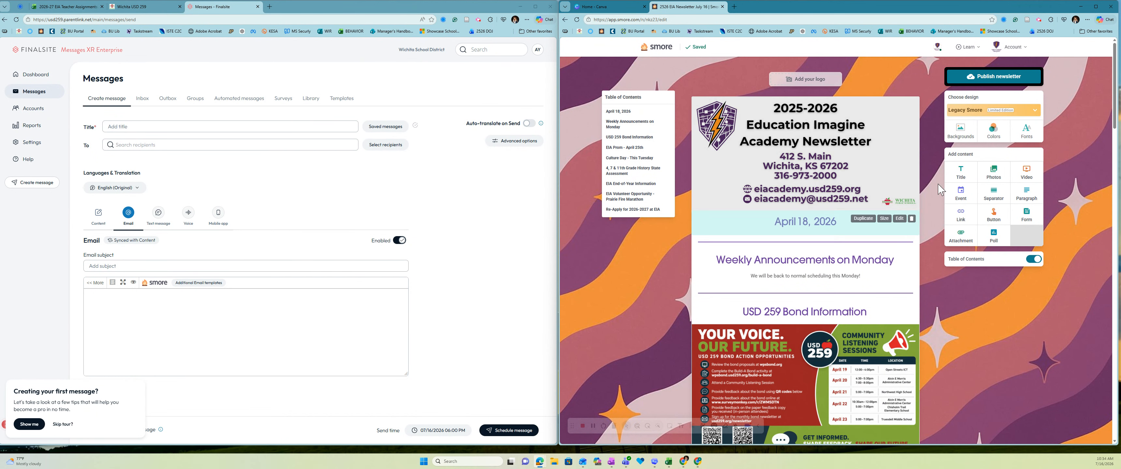
{"action": "left_click", "coordinate": [805, 222]}
{"action": "type", "text": "Ju"}
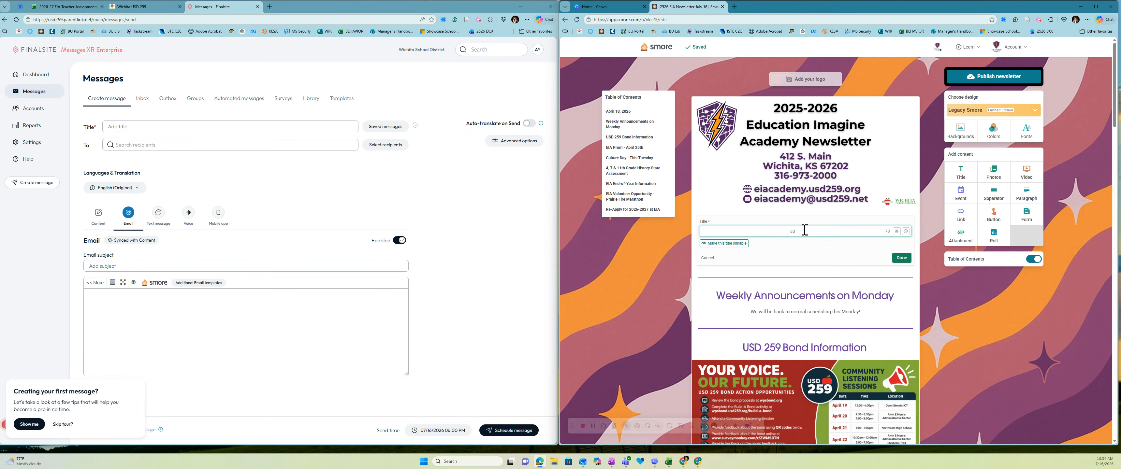
{"action": "type", "text": "ly 16, 2026"}
{"action": "left_click", "coordinate": [901, 257]}
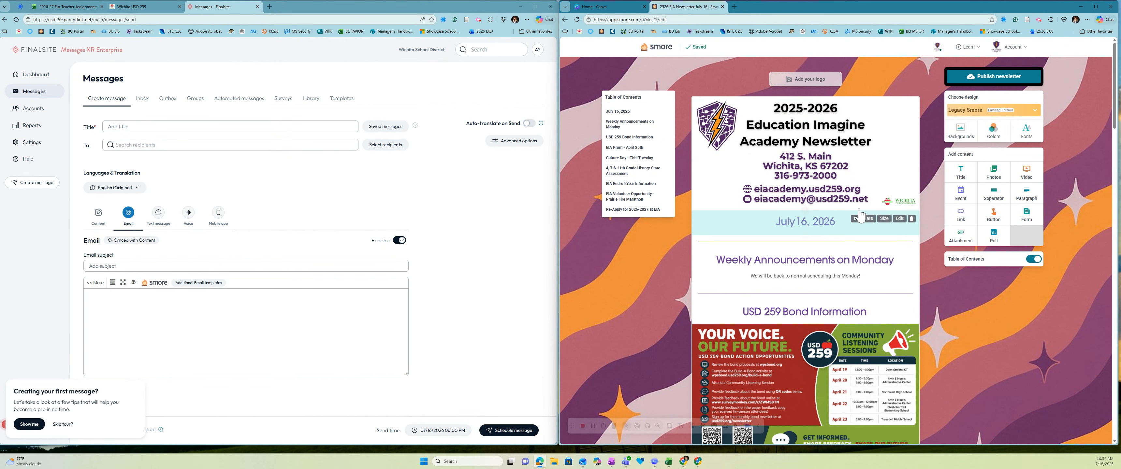
{"action": "left_click", "coordinate": [1000, 77]}
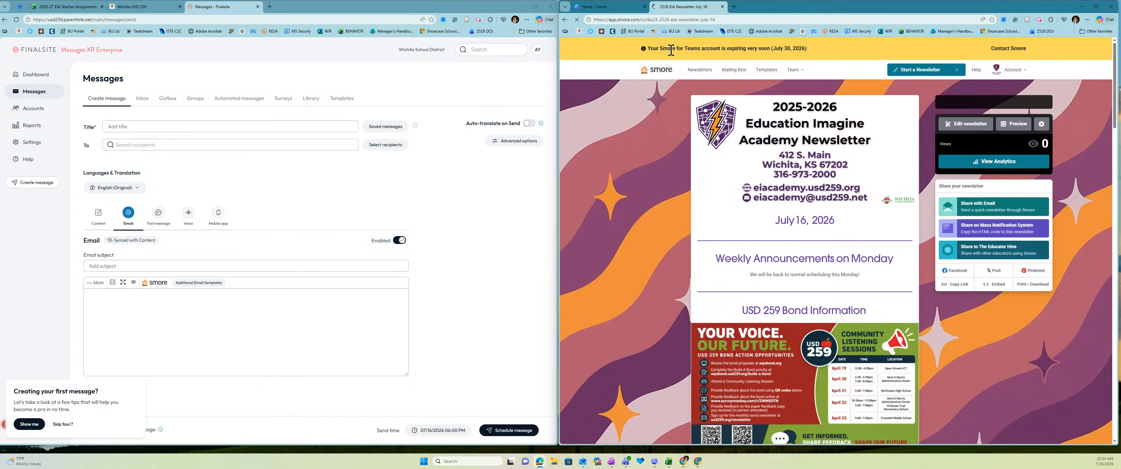
{"action": "left_click", "coordinate": [702, 72]}
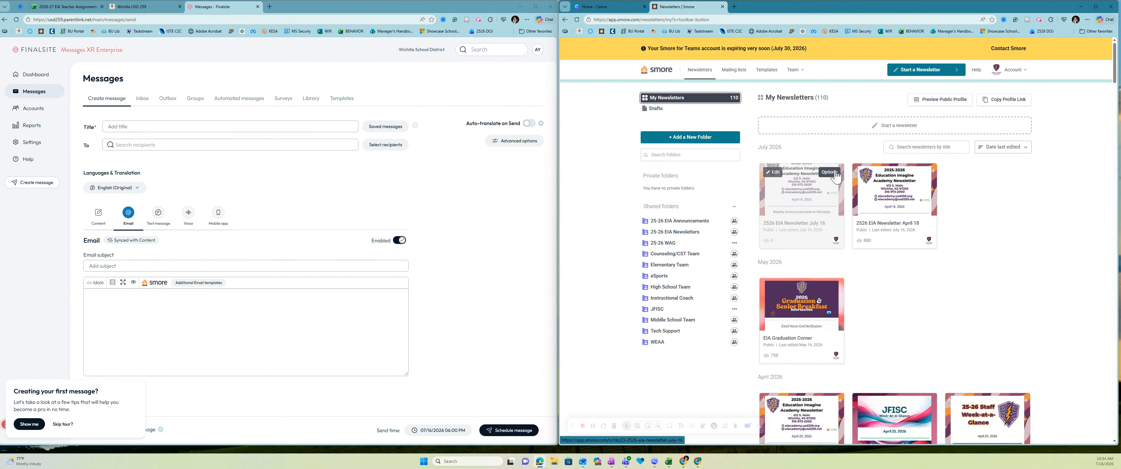
{"action": "left_click", "coordinate": [830, 172]}
{"action": "left_click", "coordinate": [900, 269]}
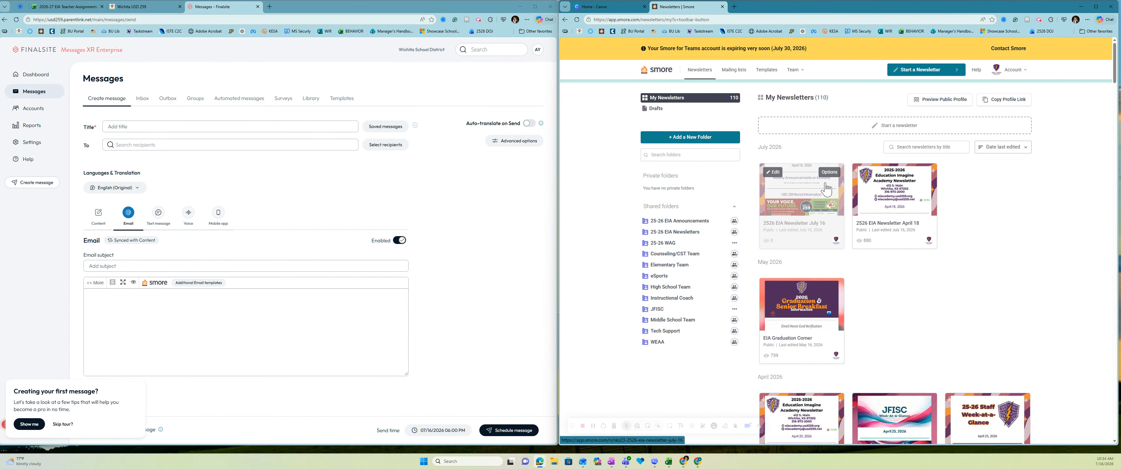
{"action": "left_click", "coordinate": [803, 199]}
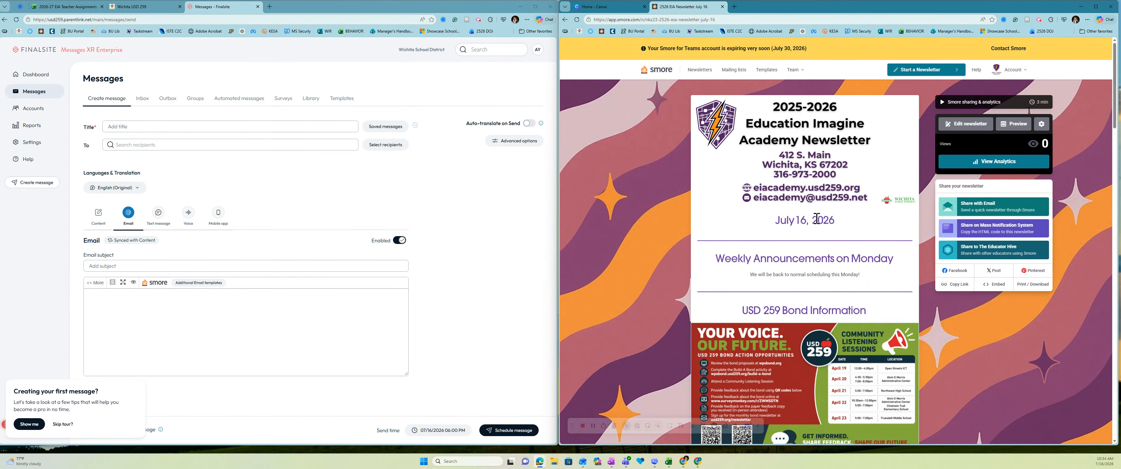